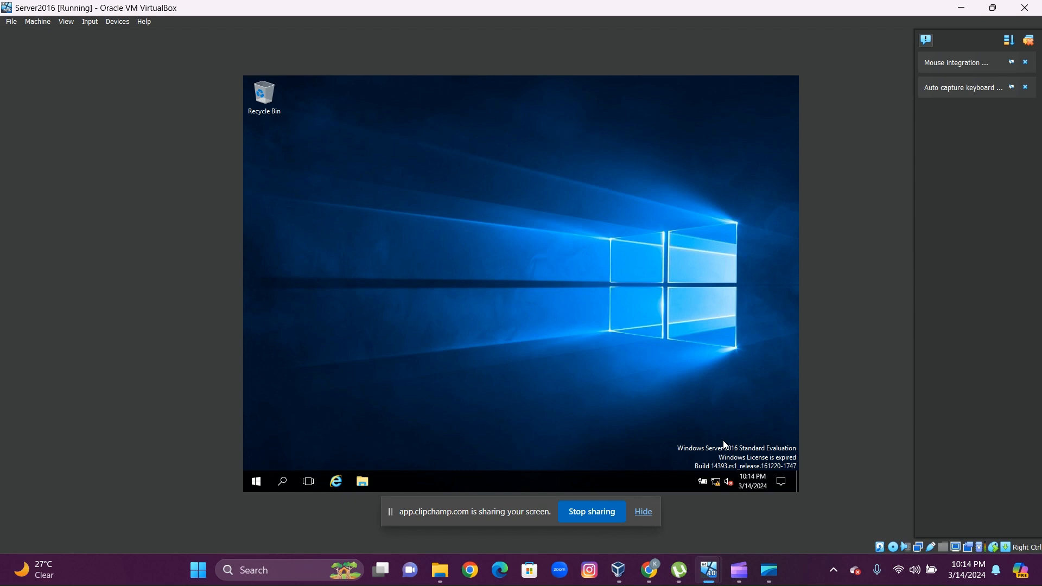
# - In VirtualBox Manager, check the Server2016 machine's Adapter 1 network settings, including the attachment type and advanced promiscuous mode
pyautogui.moveTo(618, 570)
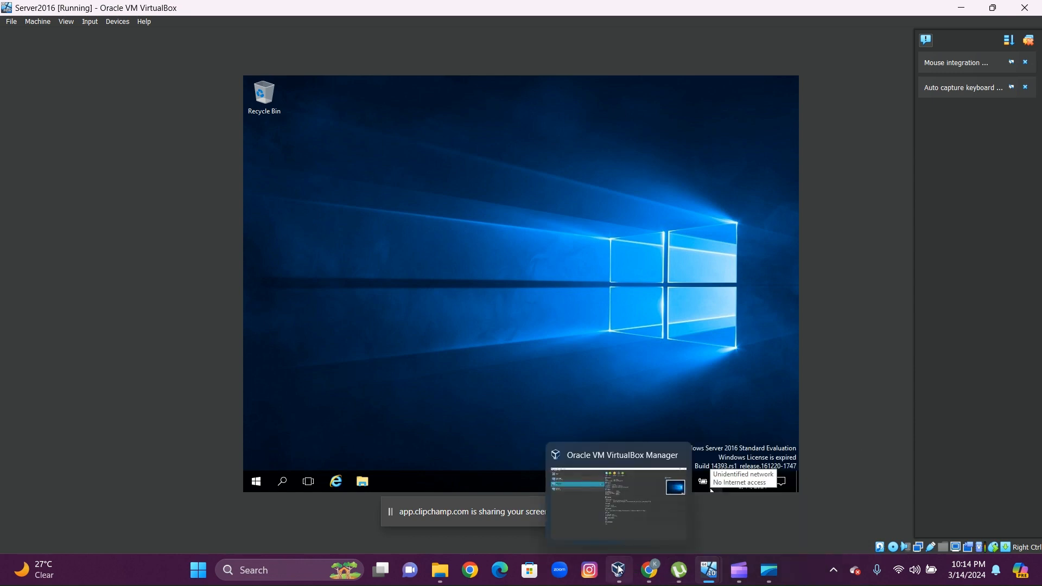
pyautogui.click(629, 521)
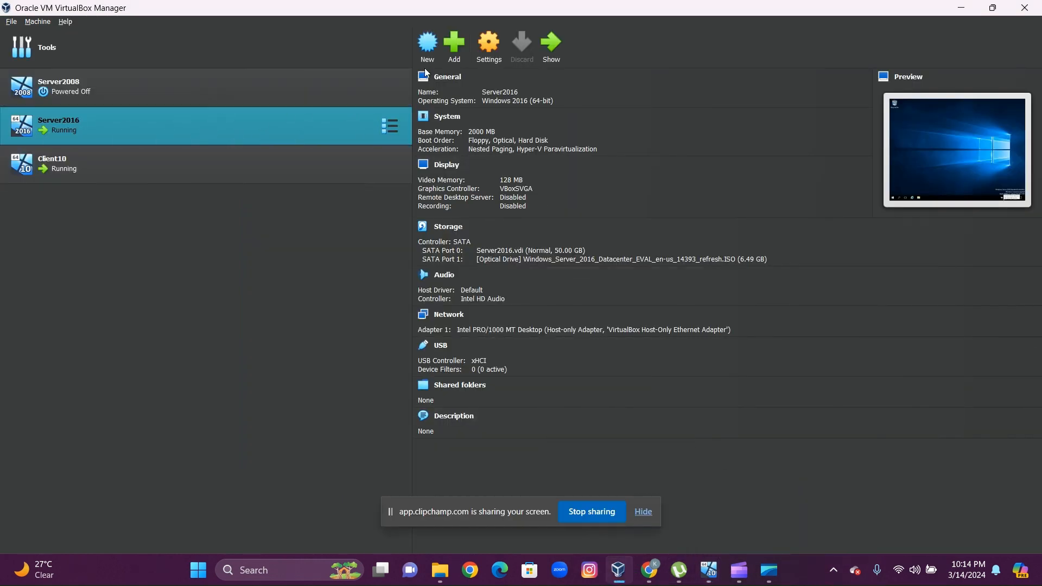
pyautogui.click(485, 61)
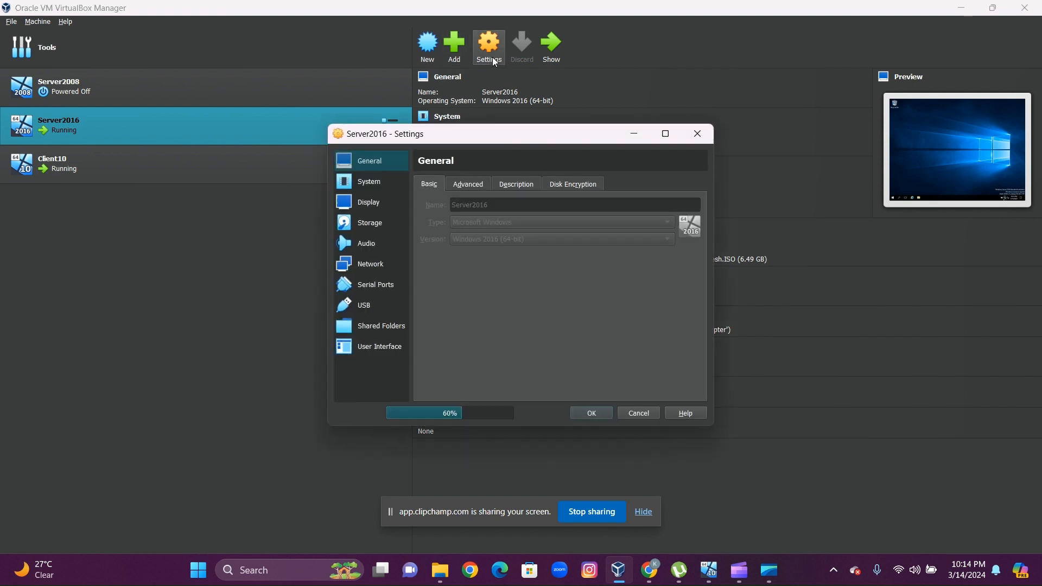
pyautogui.click(374, 266)
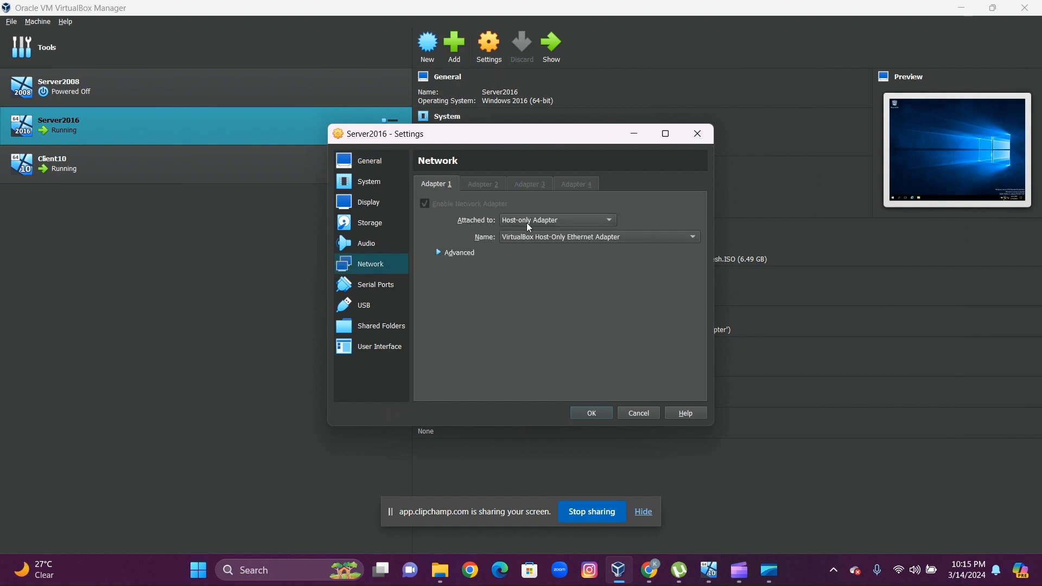
pyautogui.click(439, 253)
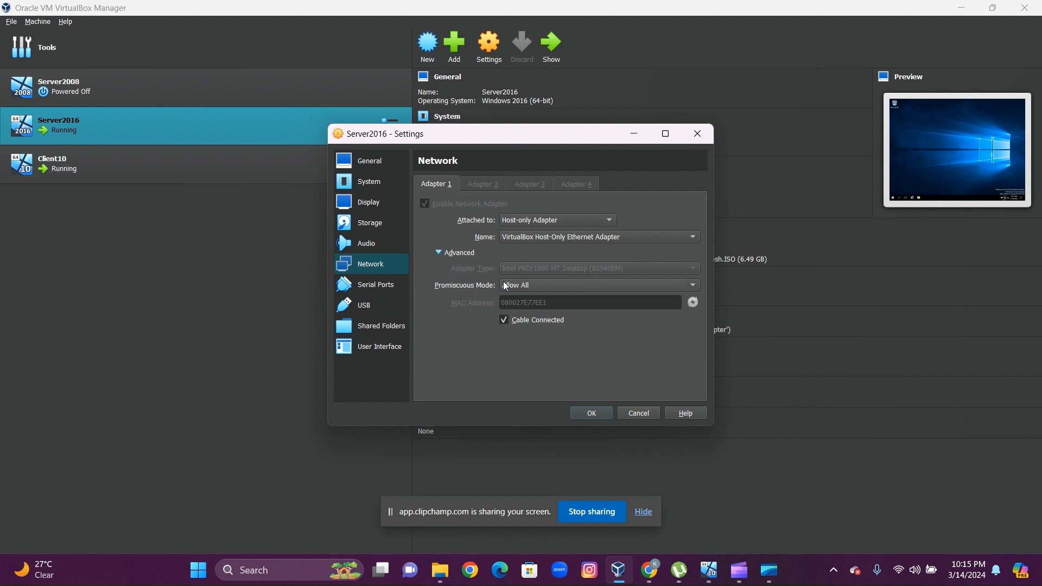
pyautogui.click(591, 412)
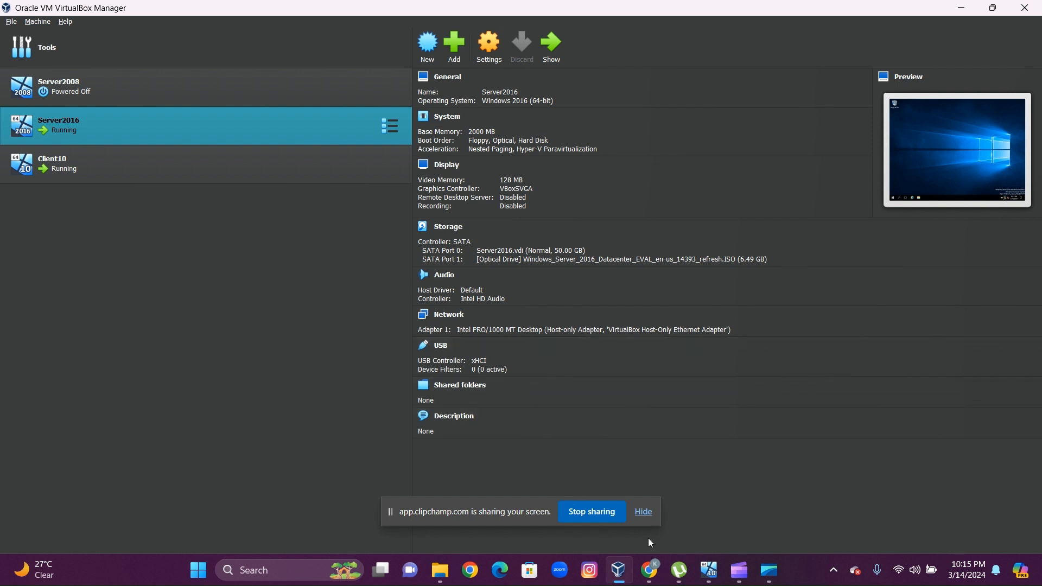
# - Switch to the Server2016 virtual machine and open the advanced sharing options from its Ethernet network settings
pyautogui.moveTo(708, 570)
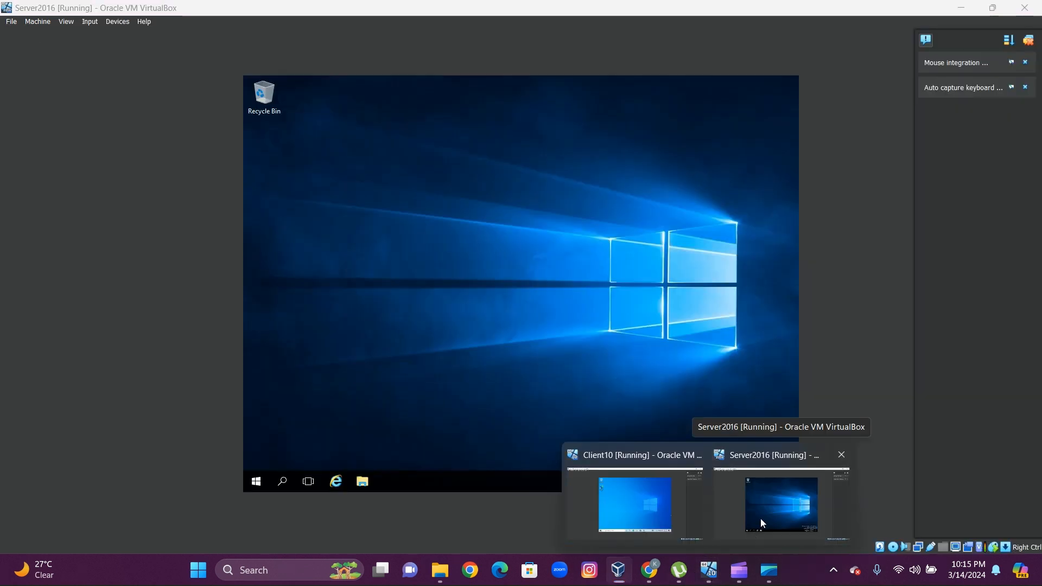
pyautogui.click(760, 519)
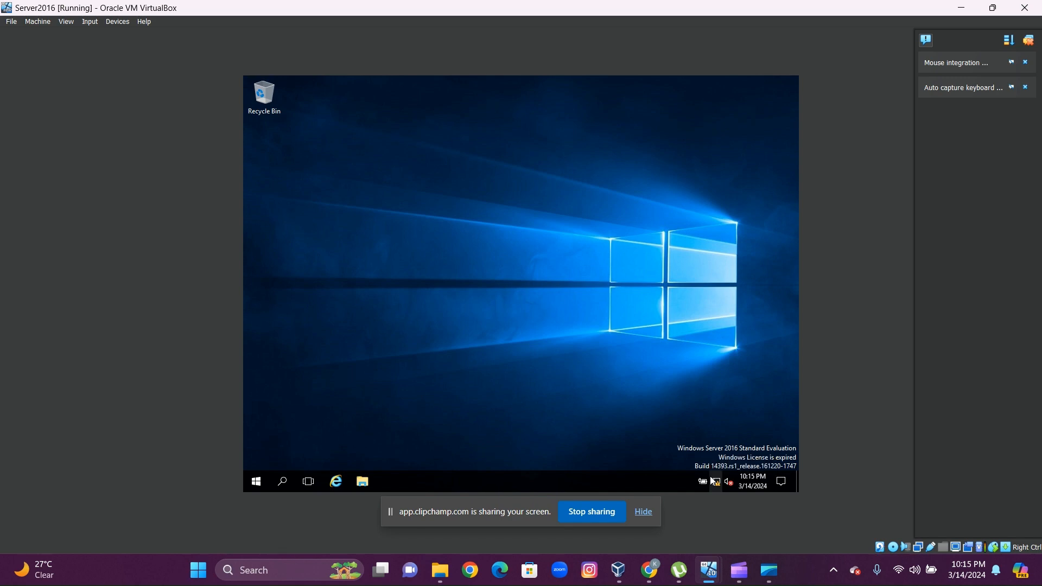
pyautogui.click(712, 482)
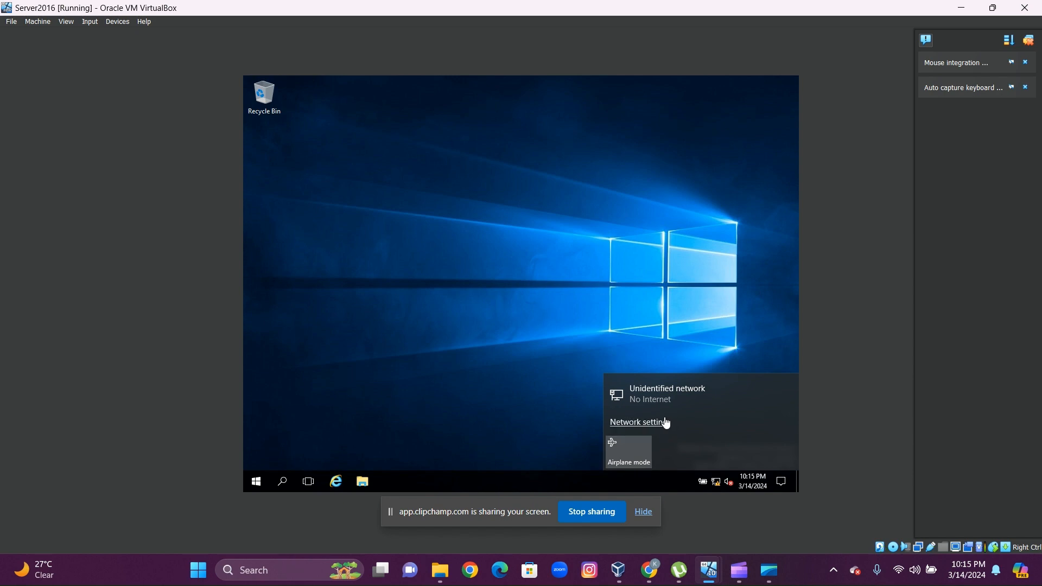
pyautogui.click(665, 423)
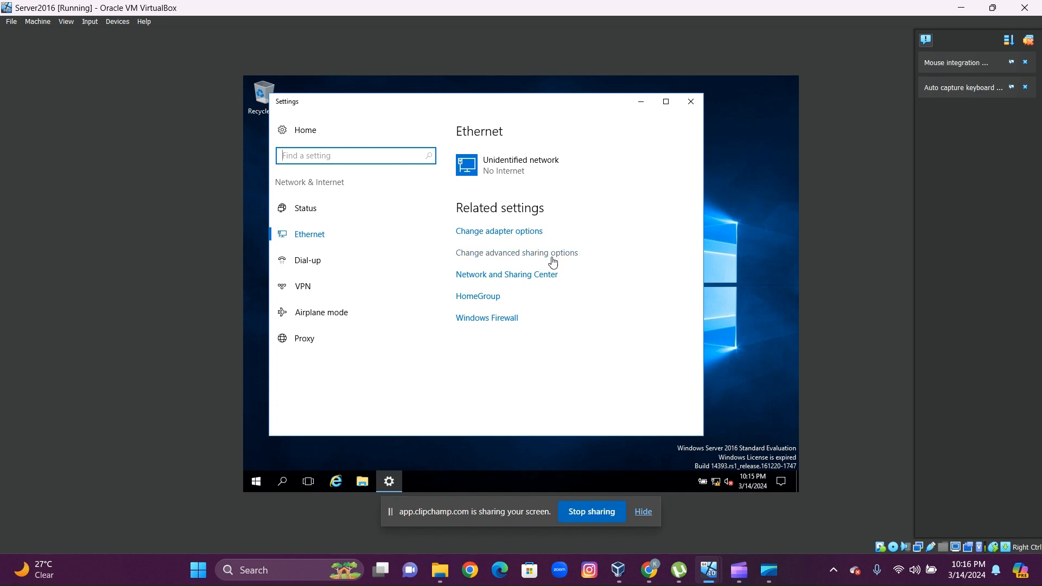
pyautogui.click(552, 262)
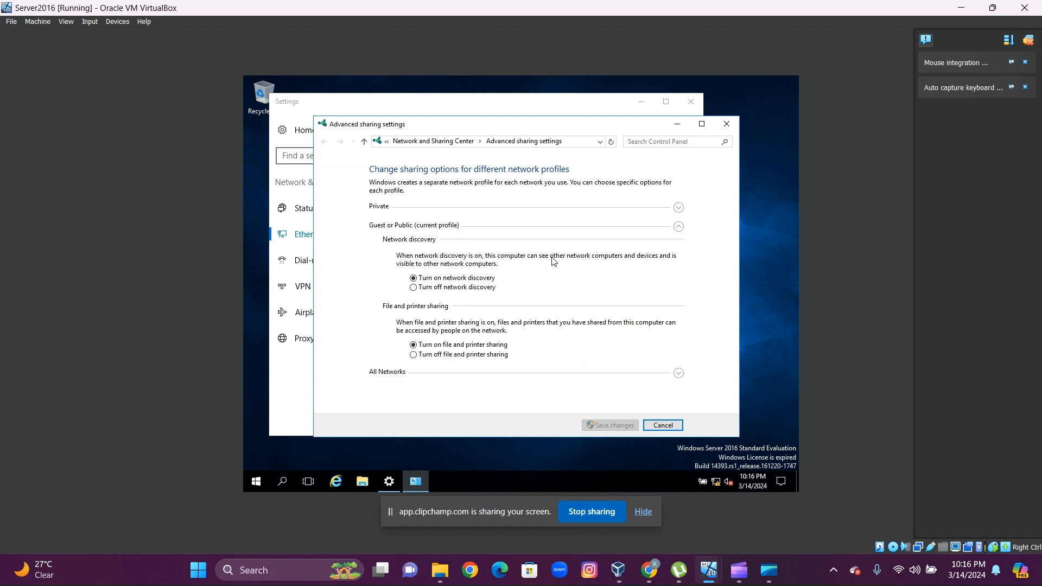
# - Review the network discovery and sharing options for the Private, Guest or Public, and All Networks profiles, and leave without saving
pyautogui.click(673, 229)
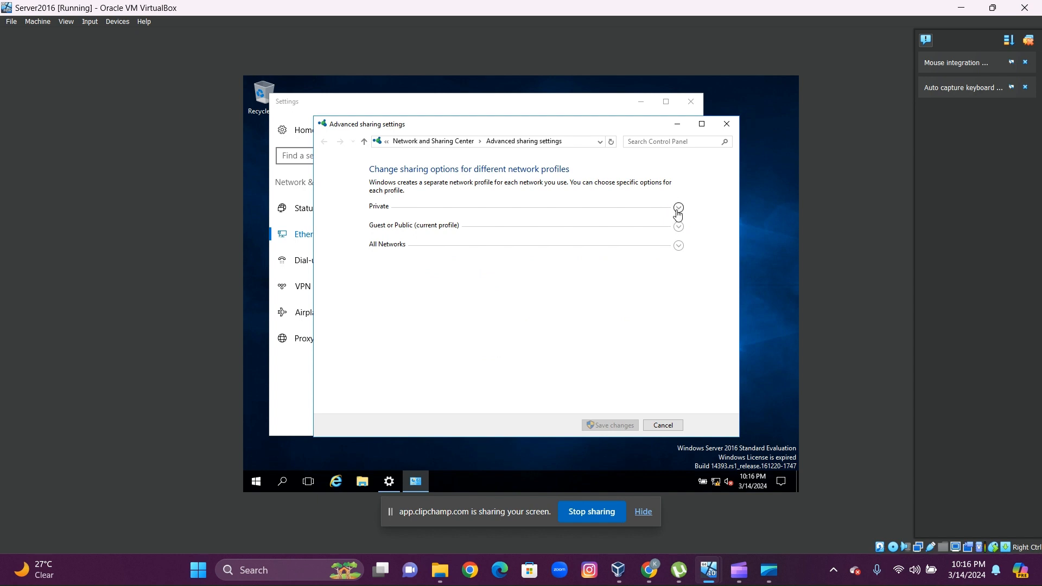
pyautogui.click(678, 211)
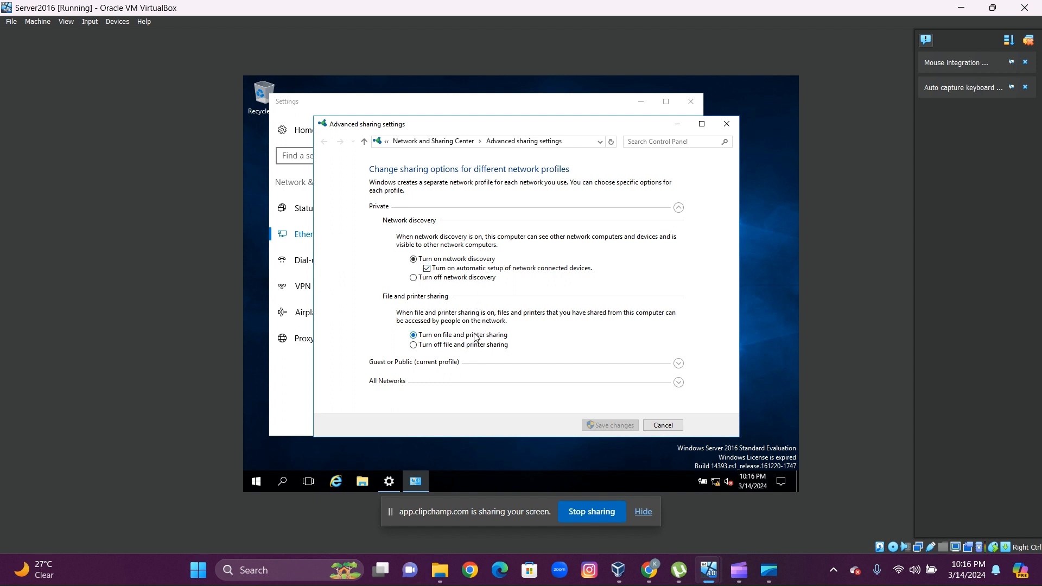
pyautogui.click(678, 208)
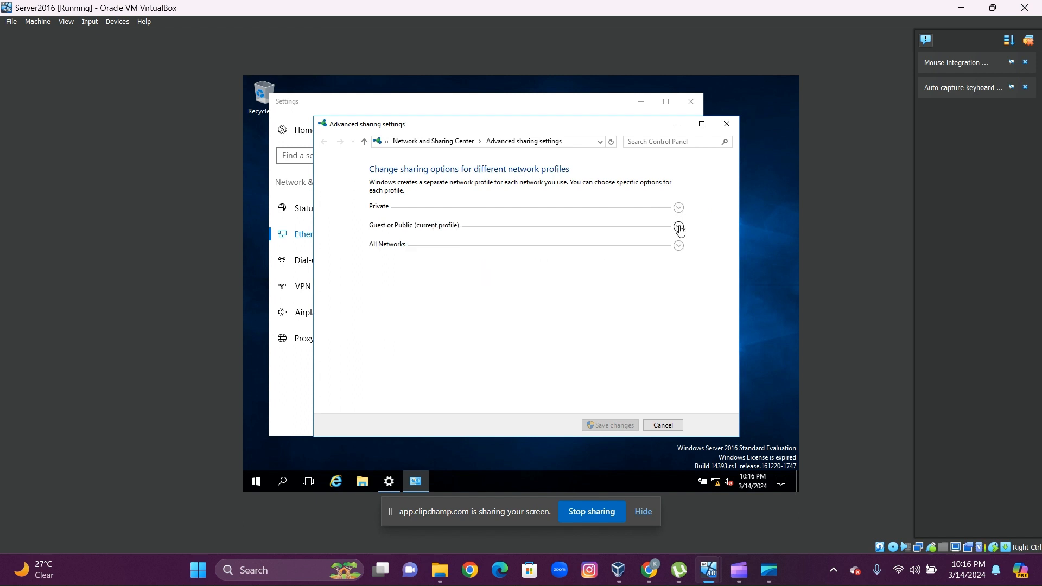
pyautogui.click(678, 228)
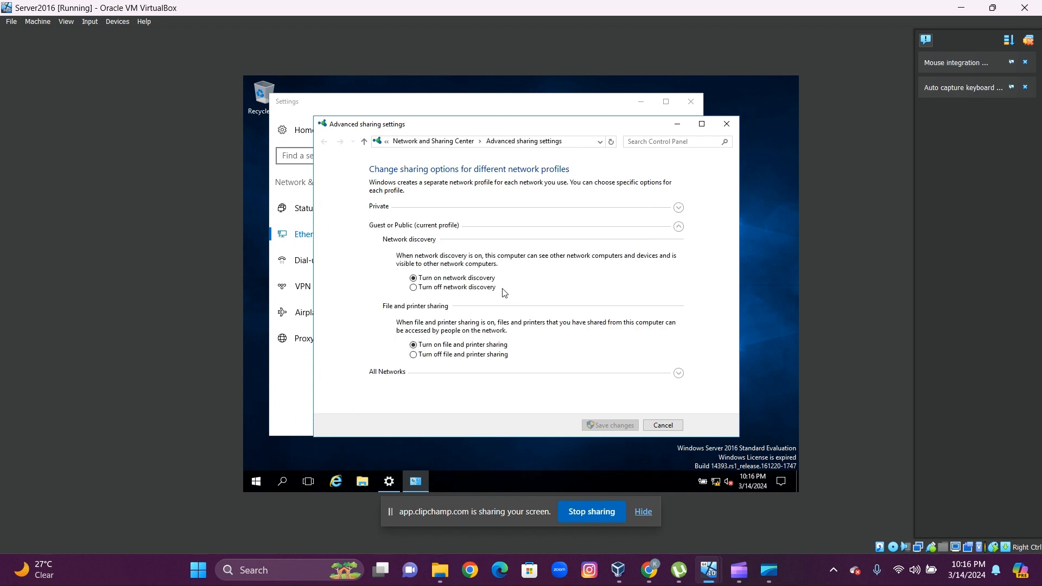
pyautogui.click(677, 228)
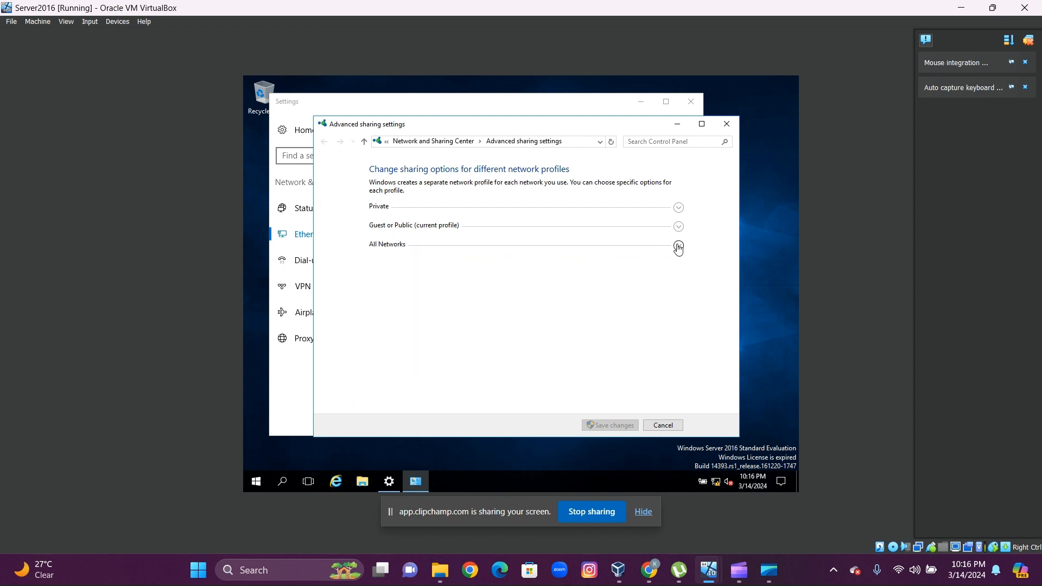
pyautogui.click(678, 245)
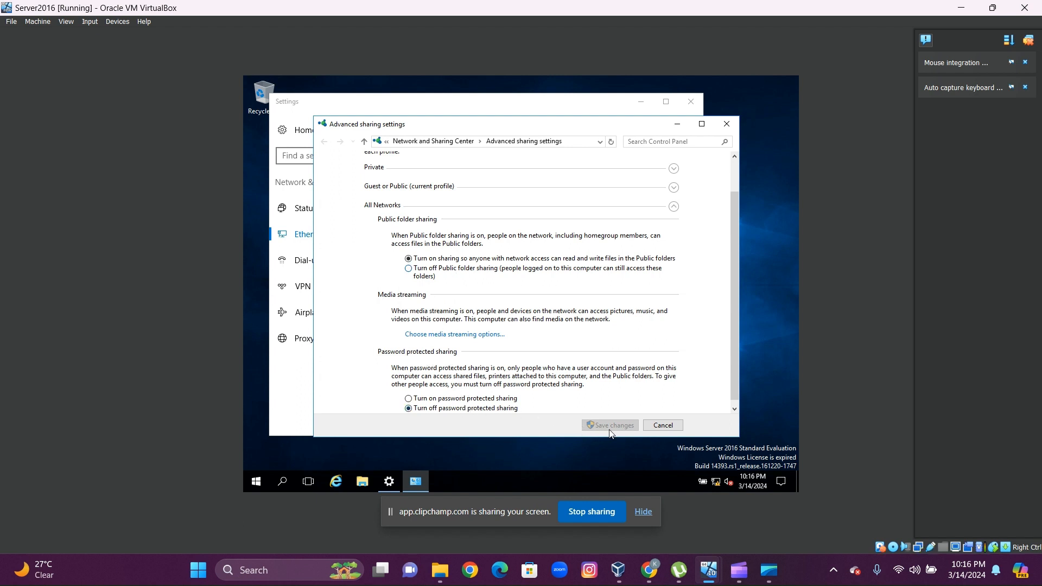
pyautogui.click(659, 430)
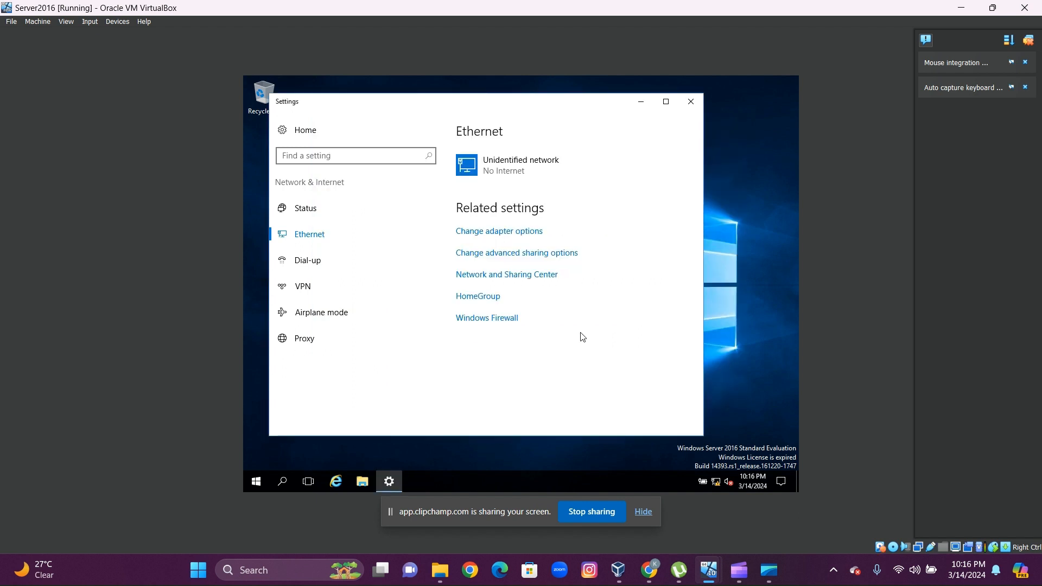
# - Check the Ethernet adapter's IPv4 address, subnet mask and preferred DNS server, and close the network windows
pyautogui.click(532, 233)
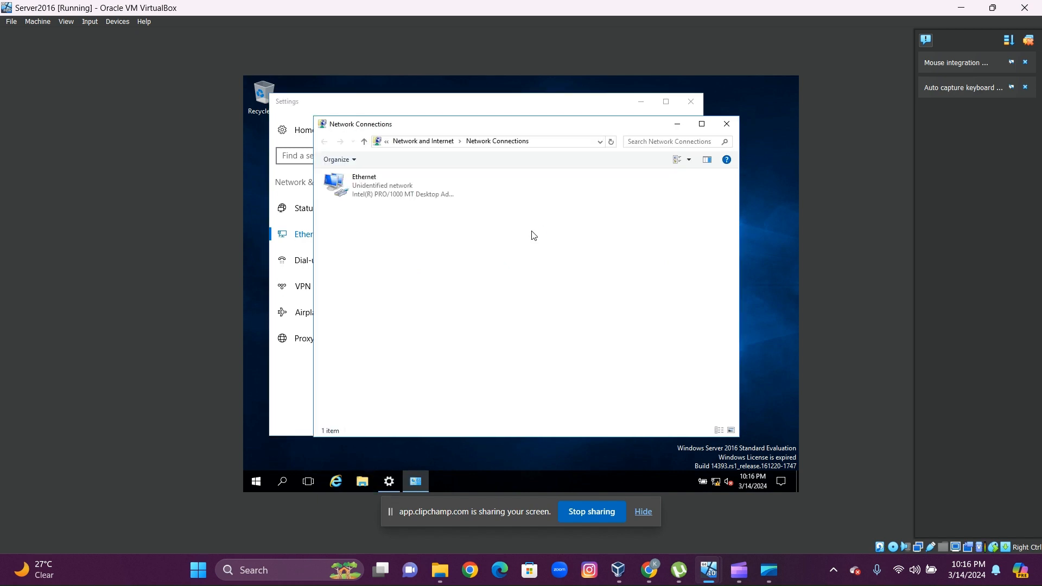
pyautogui.click(414, 199)
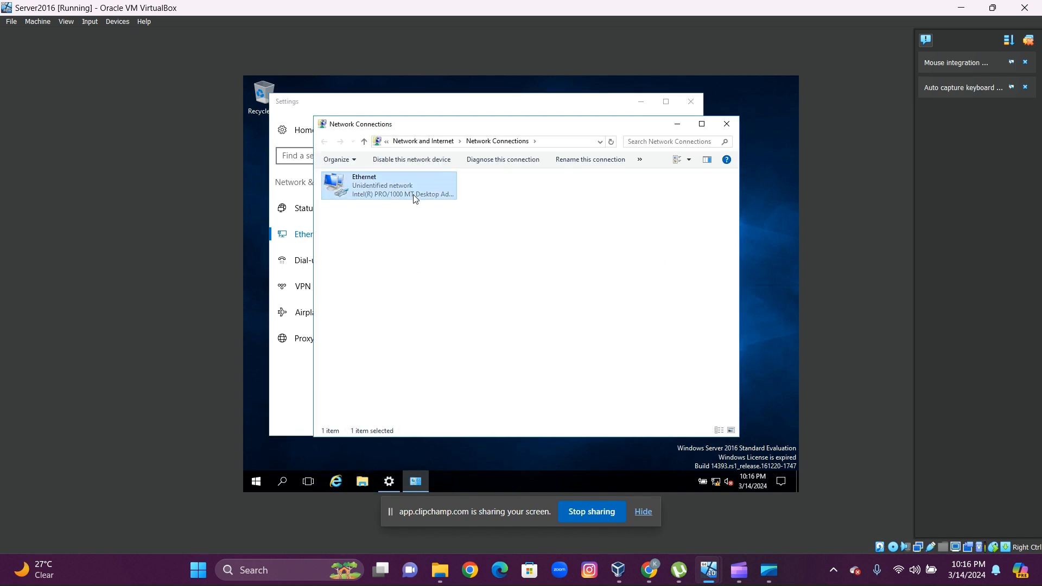
pyautogui.rightClick(414, 198)
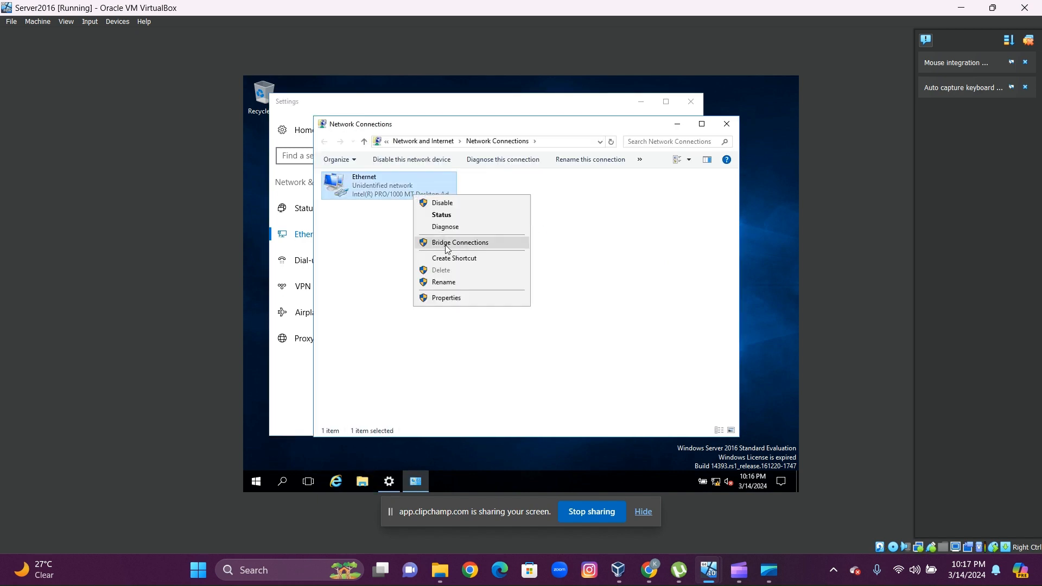
pyautogui.click(447, 298)
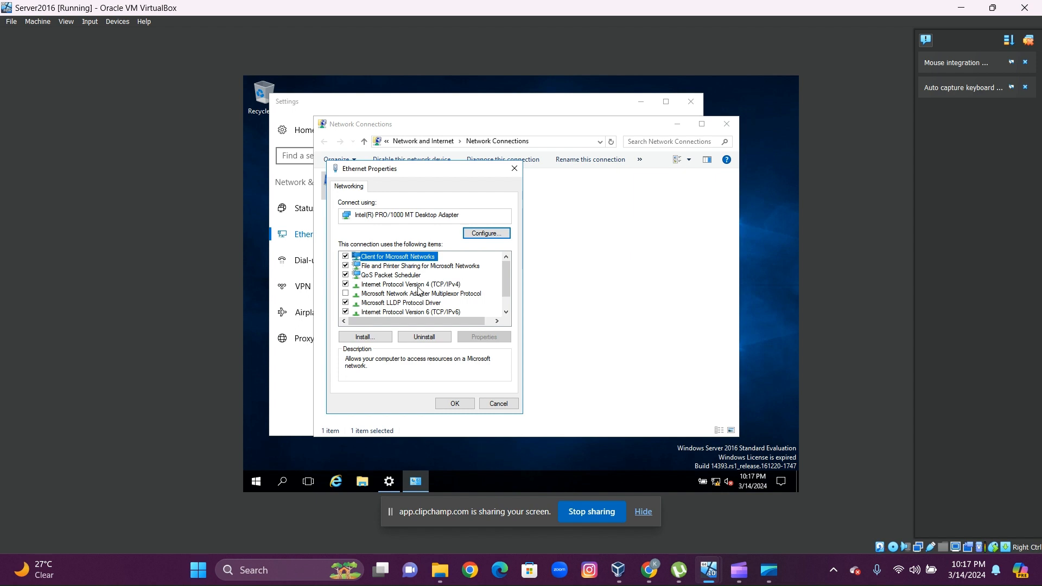
pyautogui.click(417, 287)
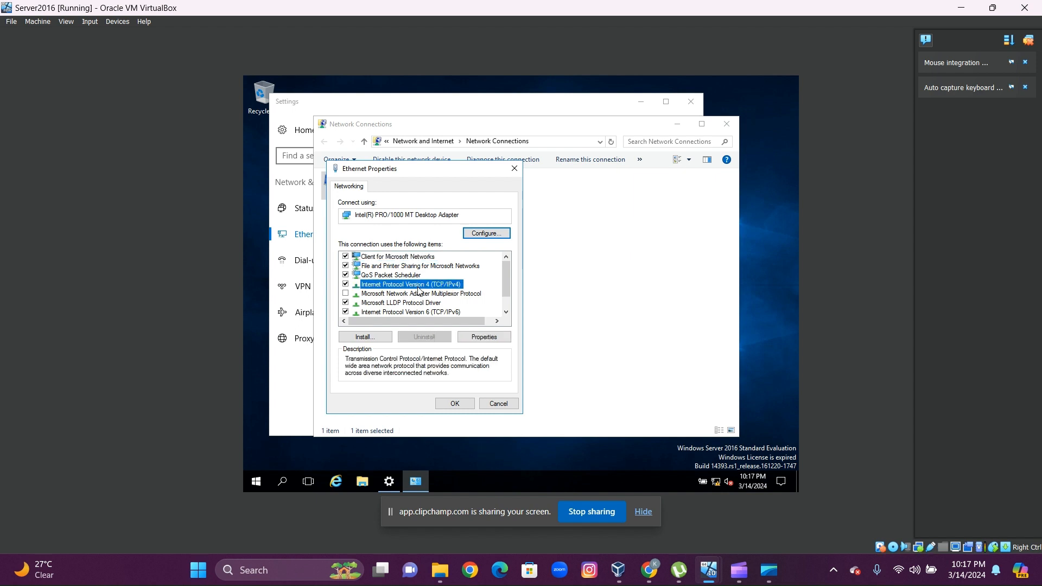
pyautogui.click(486, 338)
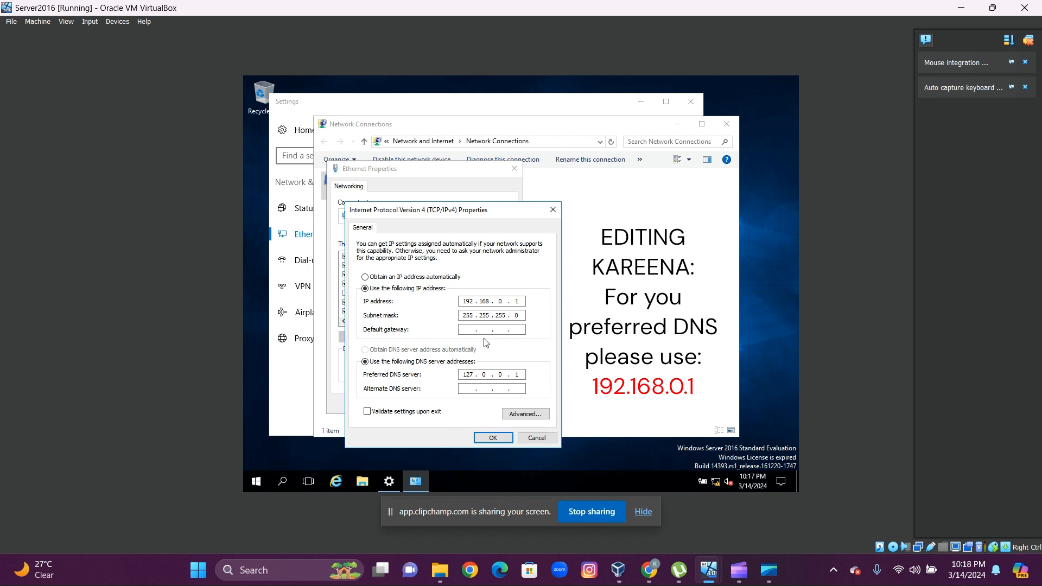
pyautogui.click(491, 439)
pyautogui.click(456, 403)
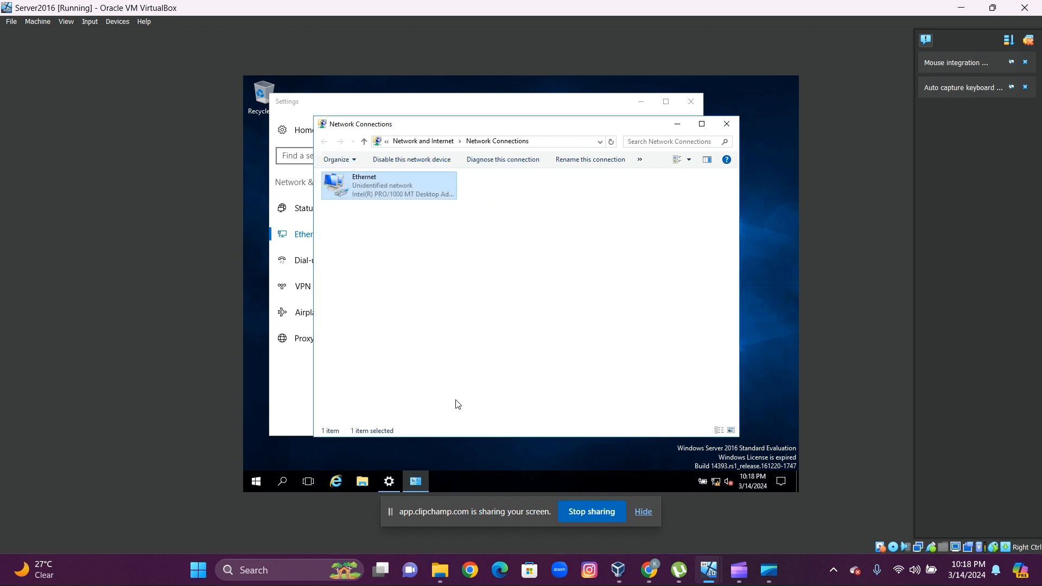
pyautogui.click(727, 123)
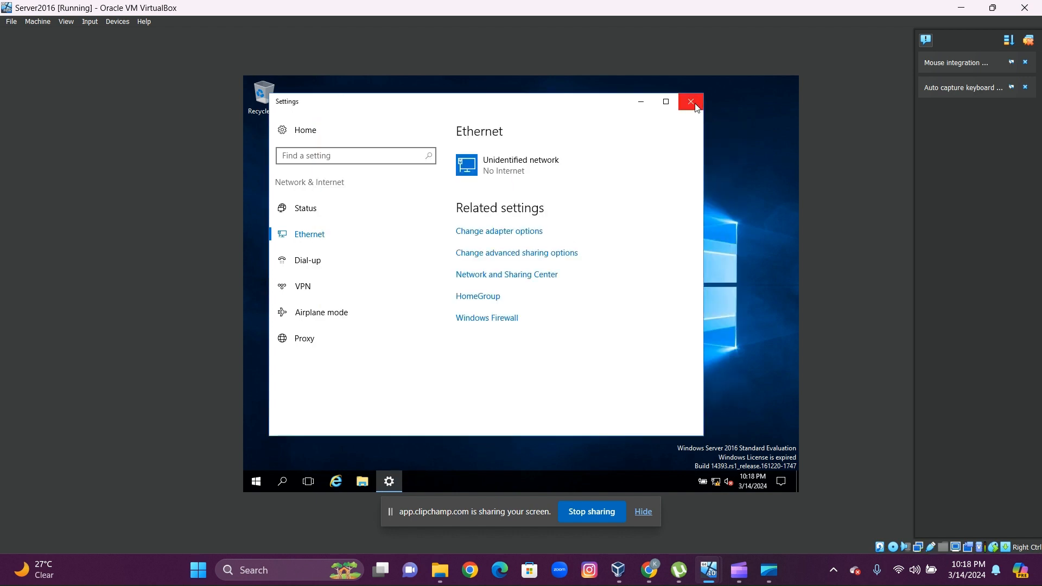
pyautogui.click(695, 107)
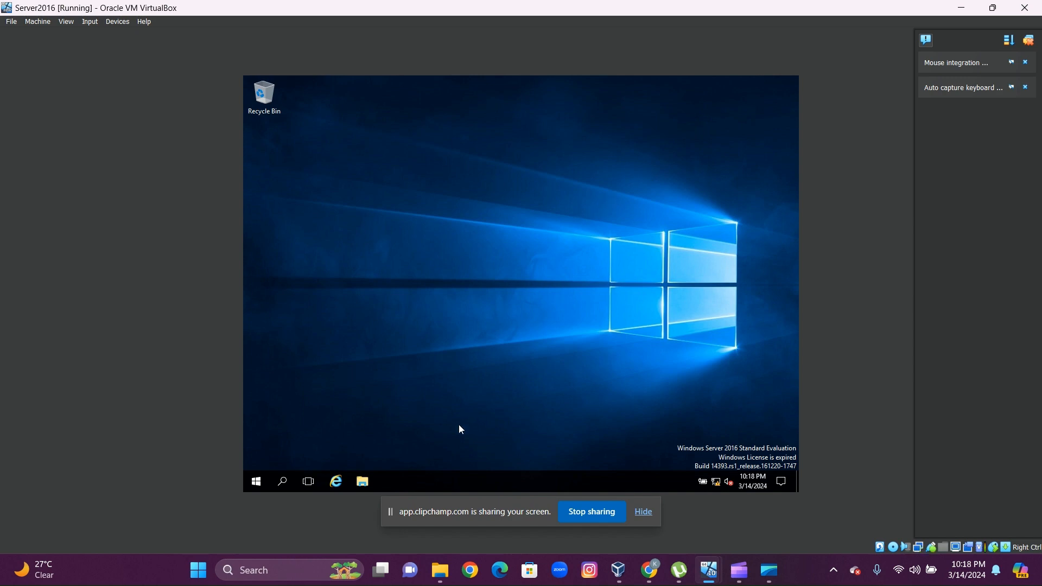
# - Open the Services console from the WLMS entry in Task Manager's services list
pyautogui.rightClick(438, 477)
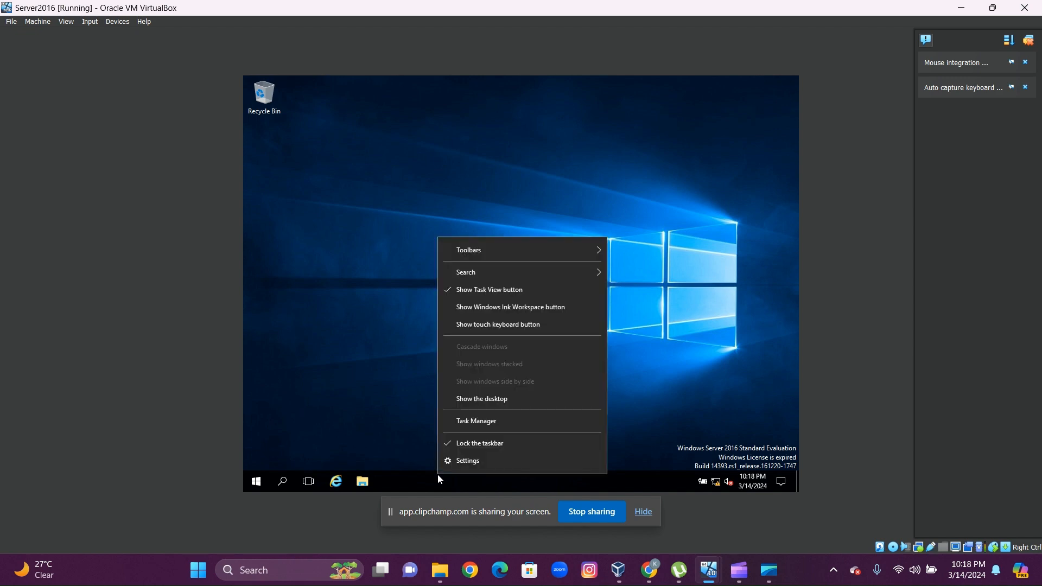
pyautogui.click(470, 421)
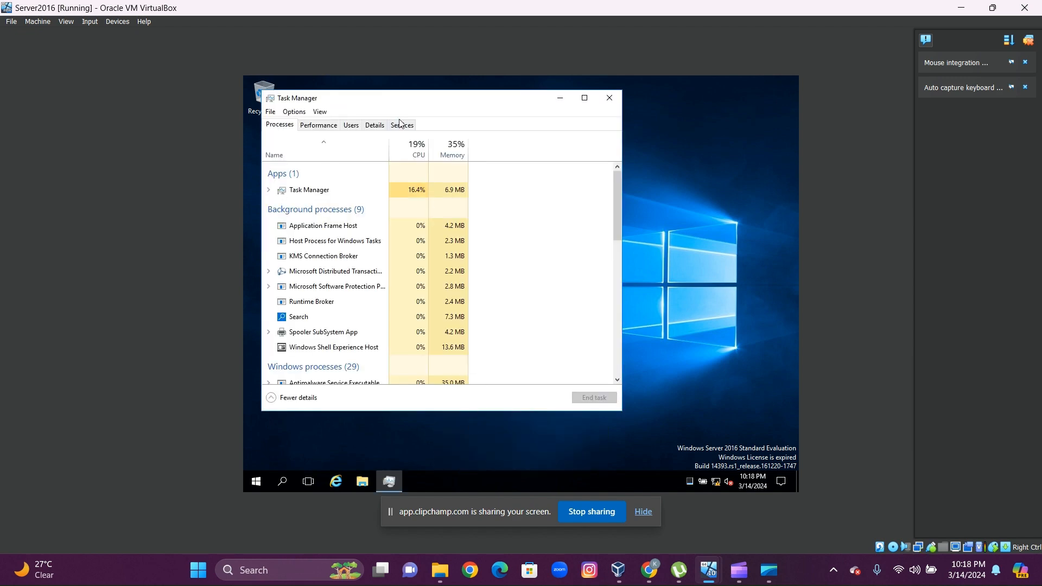
pyautogui.click(403, 126)
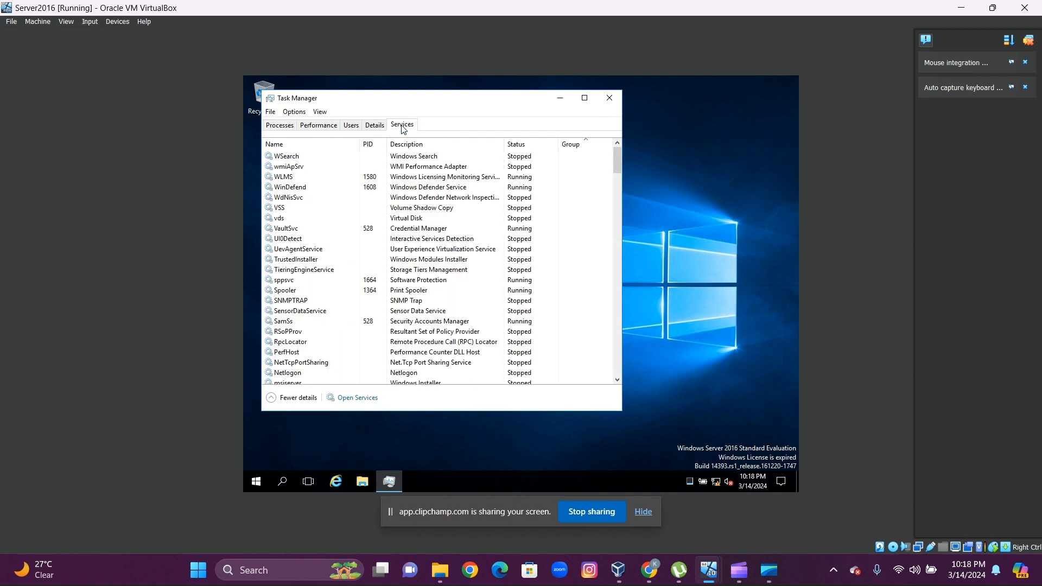
pyautogui.click(286, 178)
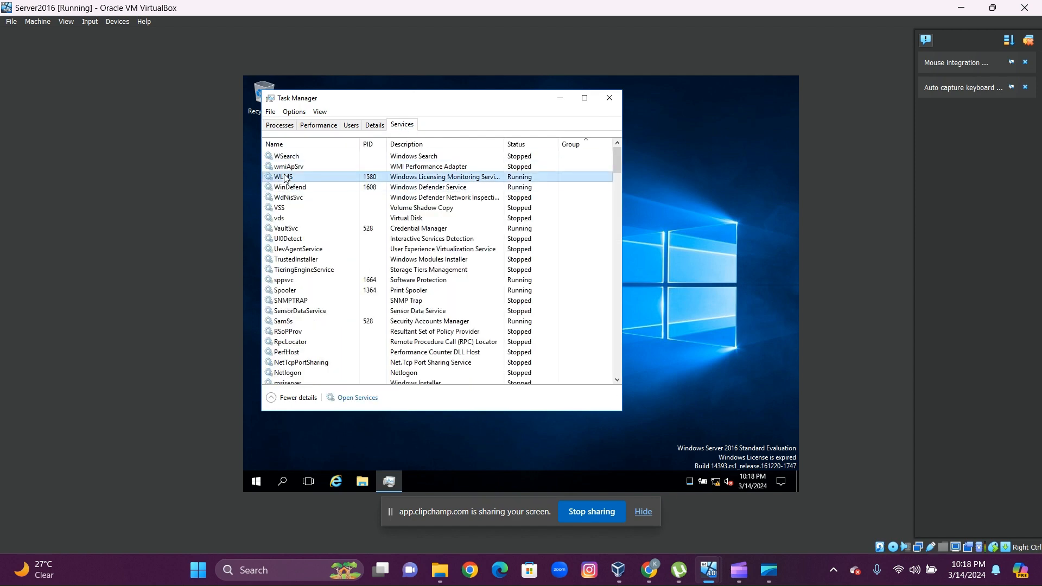
pyautogui.rightClick(285, 178)
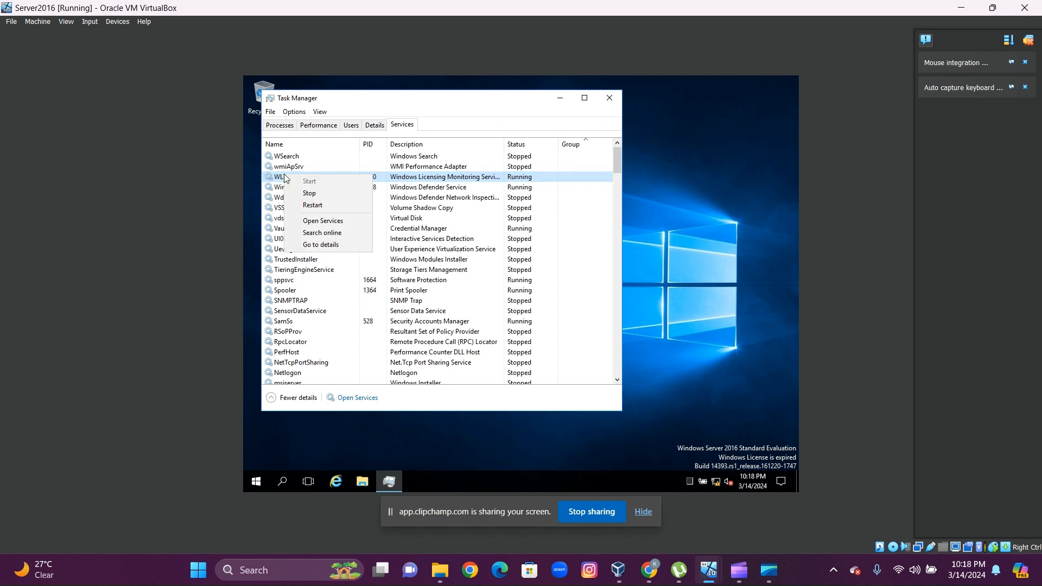
pyautogui.click(315, 221)
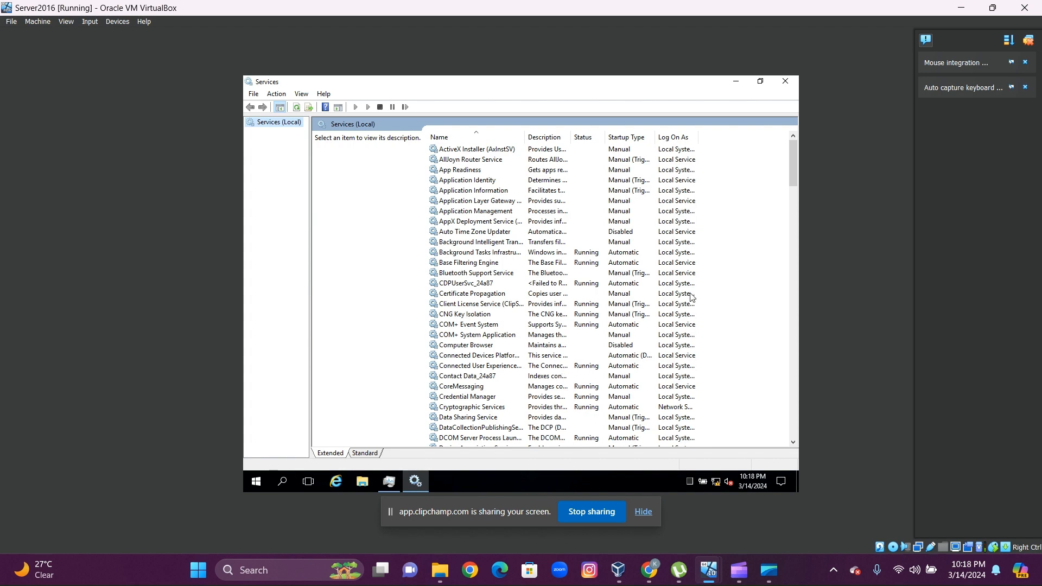
# - Check the DNS Client service's startup type and status in its properties, and close them
pyautogui.moveTo(793, 173); pyautogui.dragTo(793, 198)
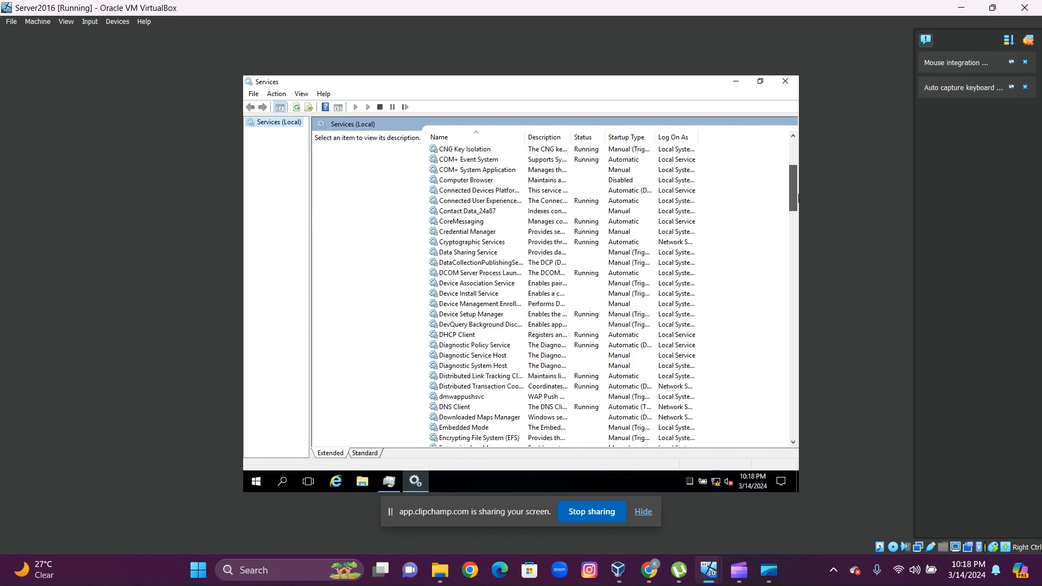
pyautogui.click(459, 408)
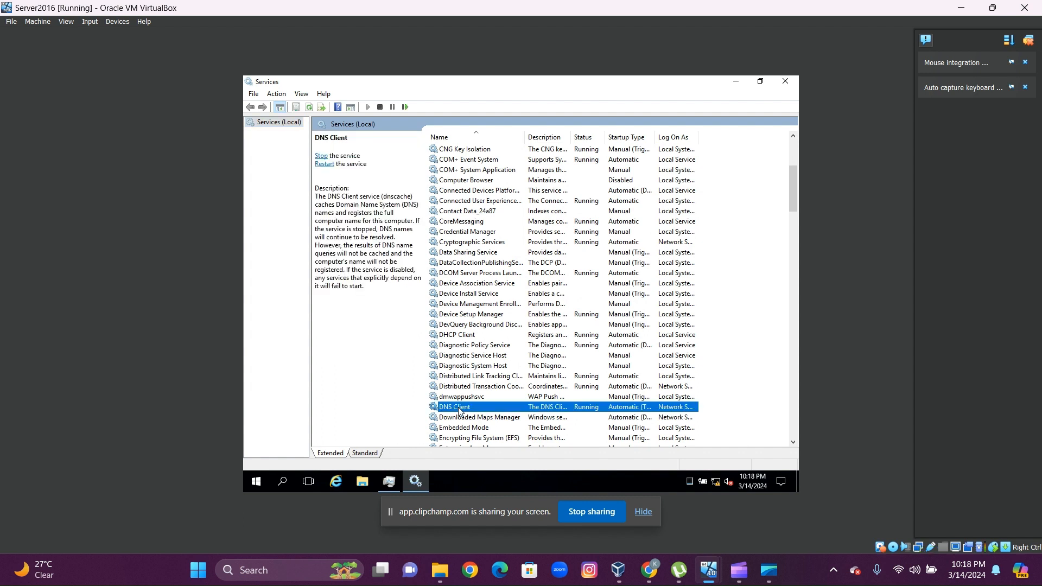
pyautogui.rightClick(459, 410)
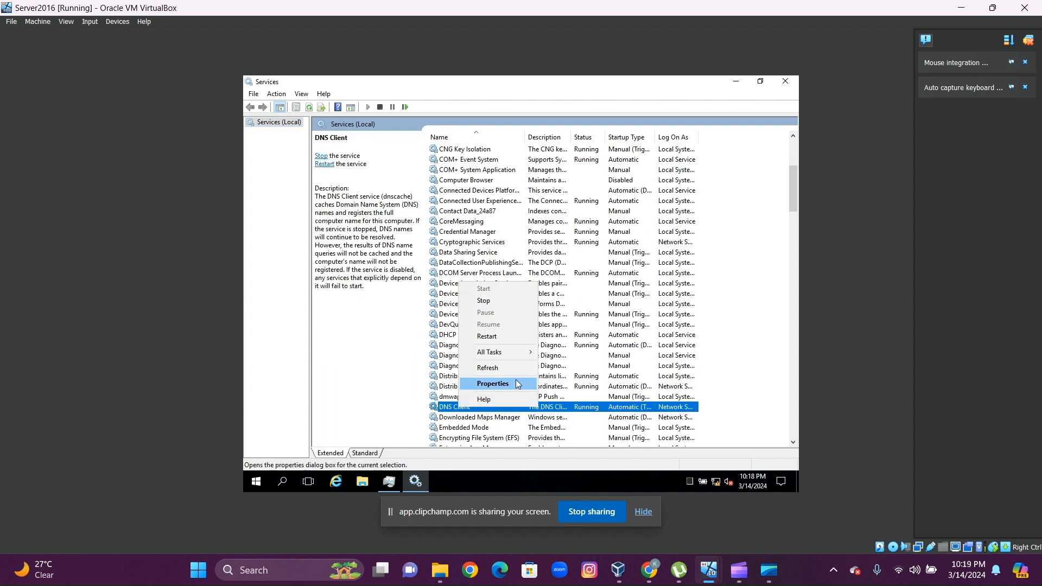
pyautogui.click(493, 384)
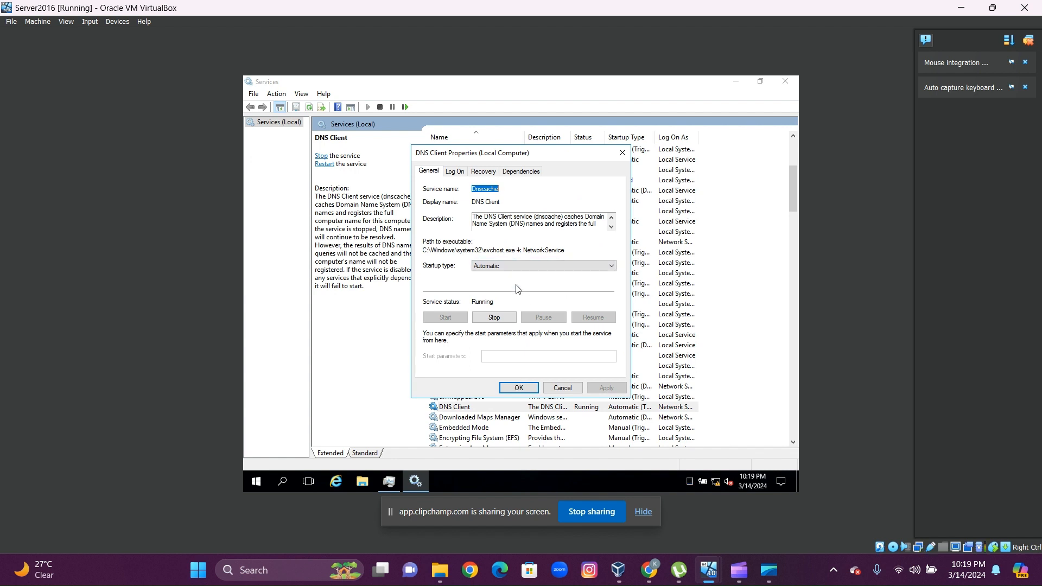
pyautogui.click(520, 388)
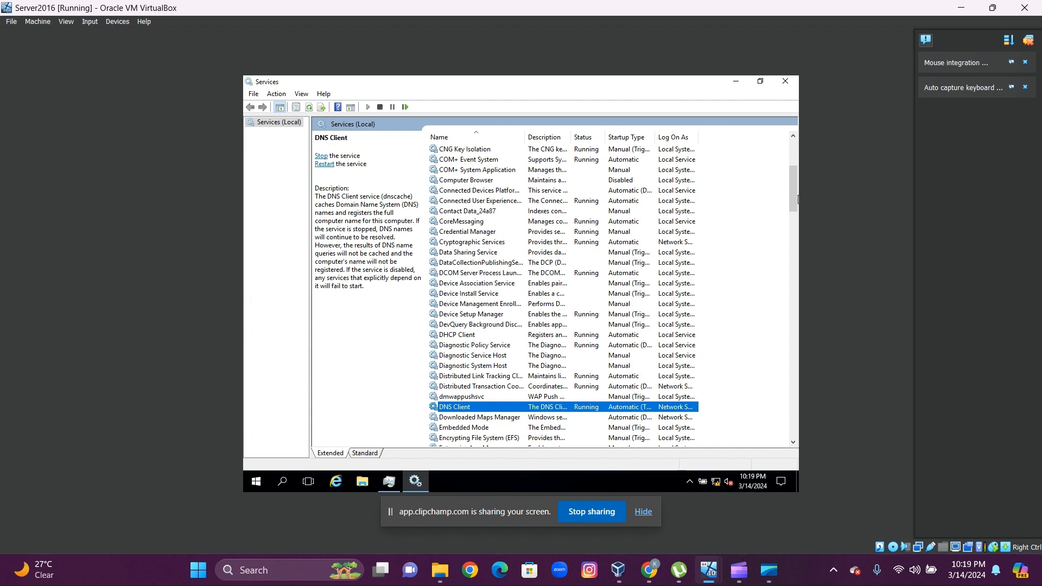
# - Check the startup type and status of the Function Discovery Provider Host service in its properties, and close them
pyautogui.moveTo(793, 198); pyautogui.dragTo(793, 209)
pyautogui.click(477, 398)
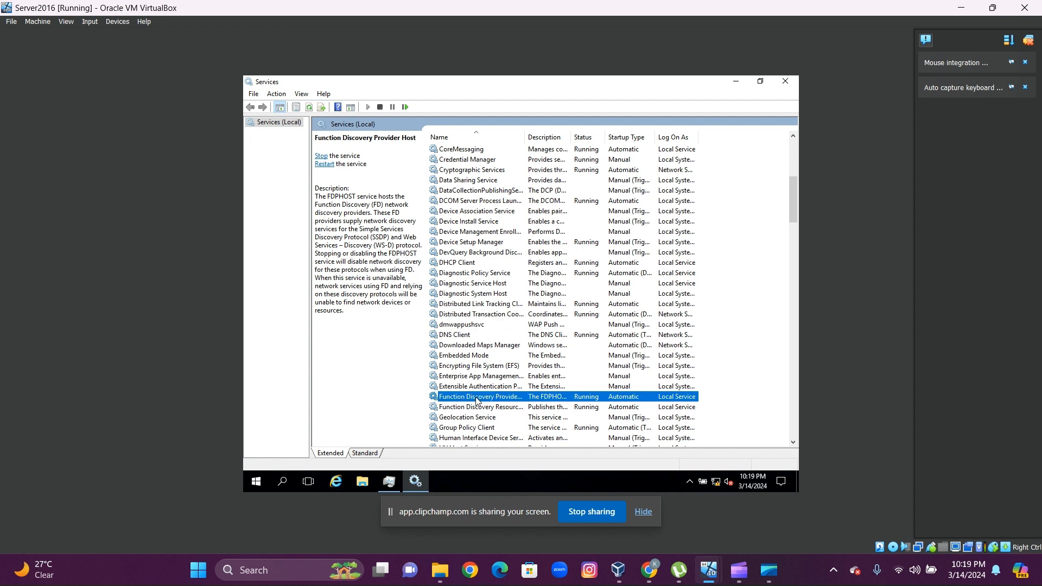
pyautogui.rightClick(477, 399)
pyautogui.click(510, 376)
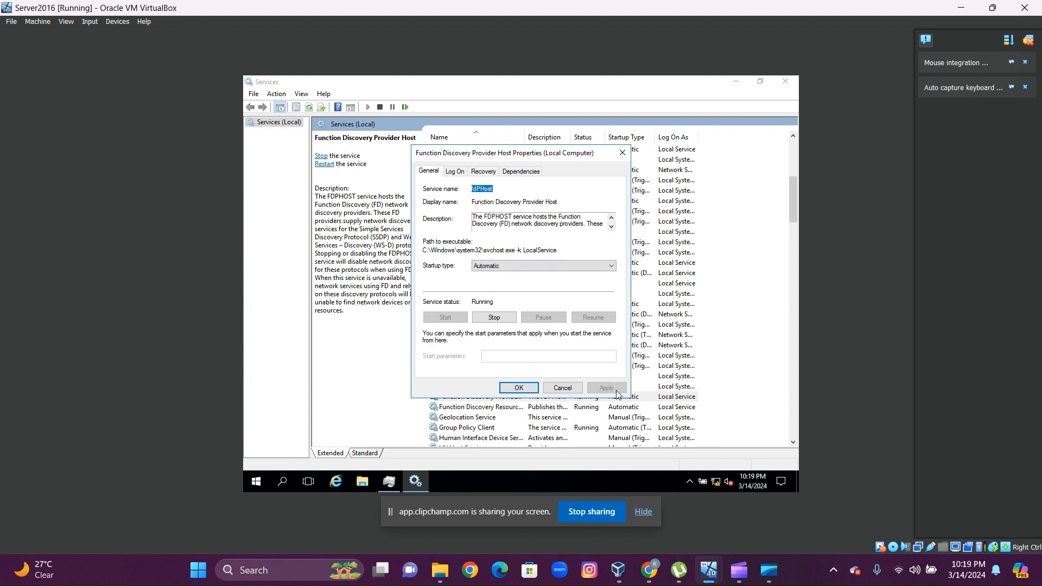
pyautogui.click(518, 388)
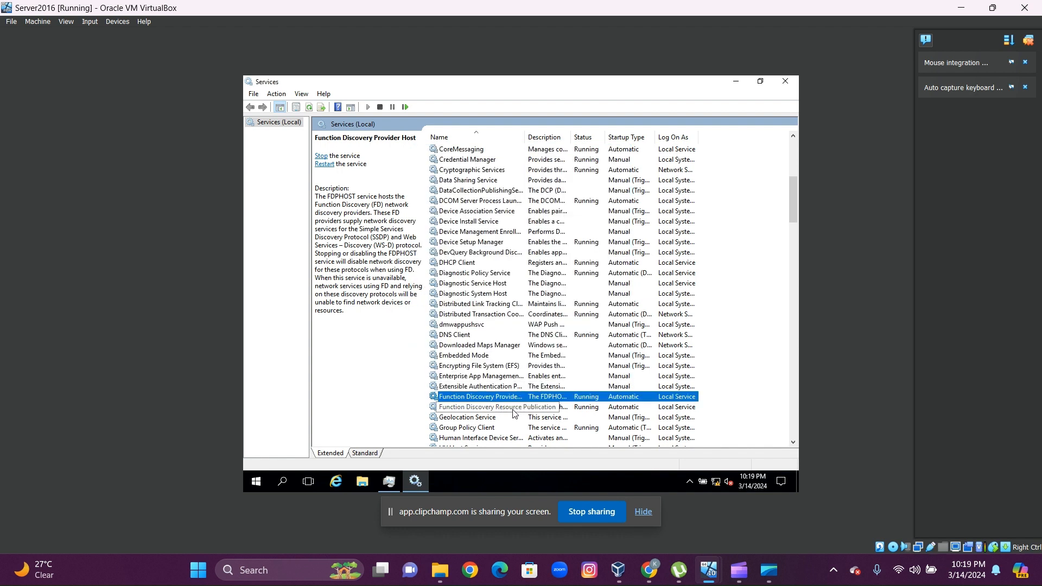
# - Check the startup type and status of the Function Discovery Resource Publication service in its properties, and close them
pyautogui.click(514, 408)
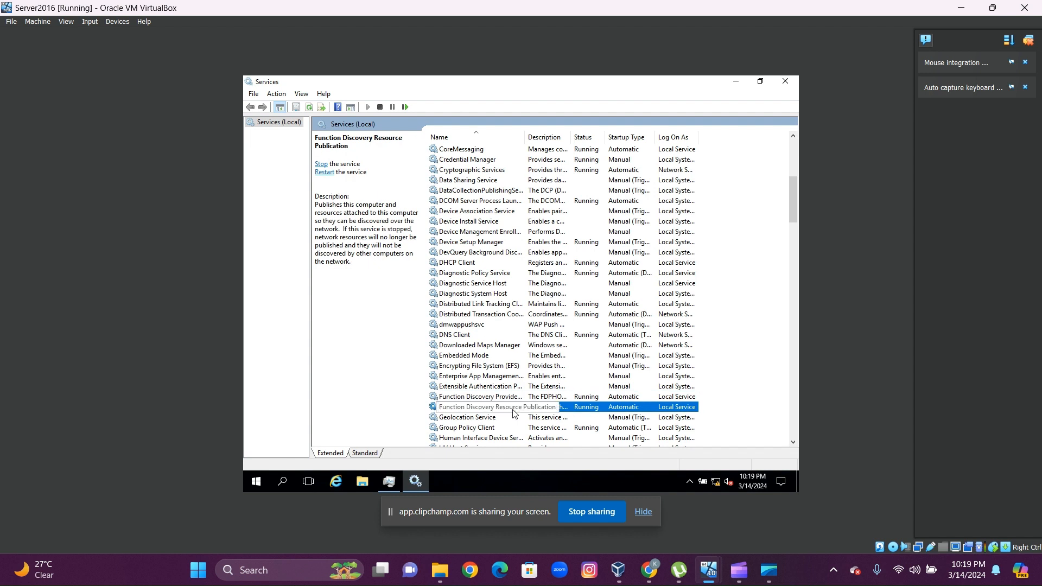
pyautogui.rightClick(514, 411)
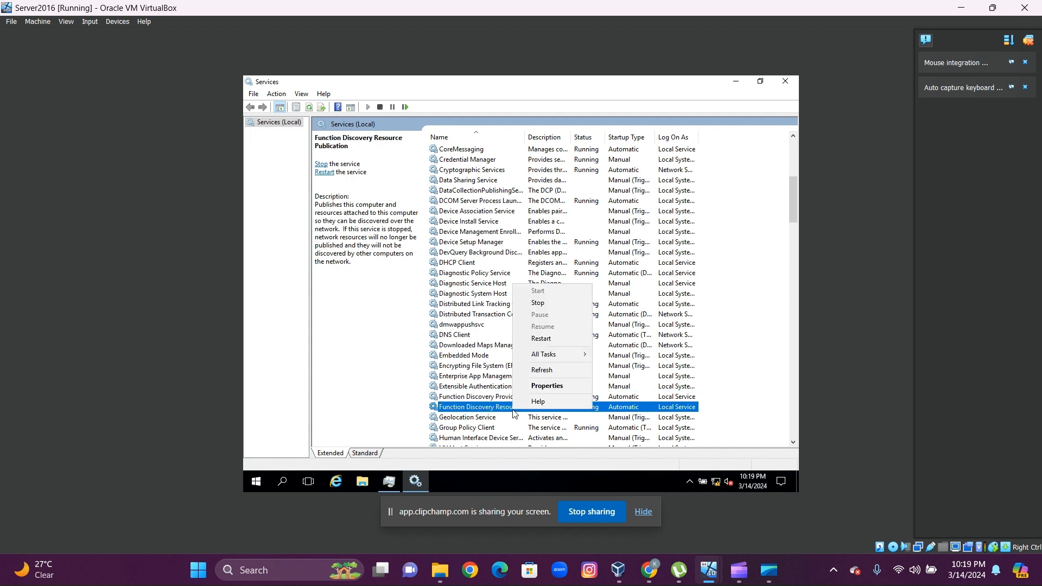
pyautogui.click(571, 386)
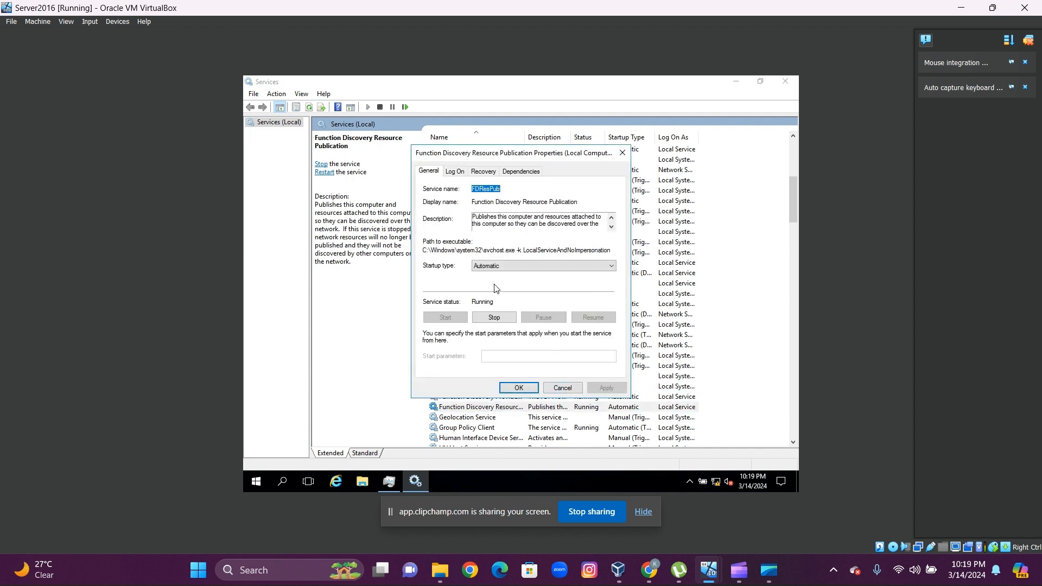
pyautogui.click(518, 388)
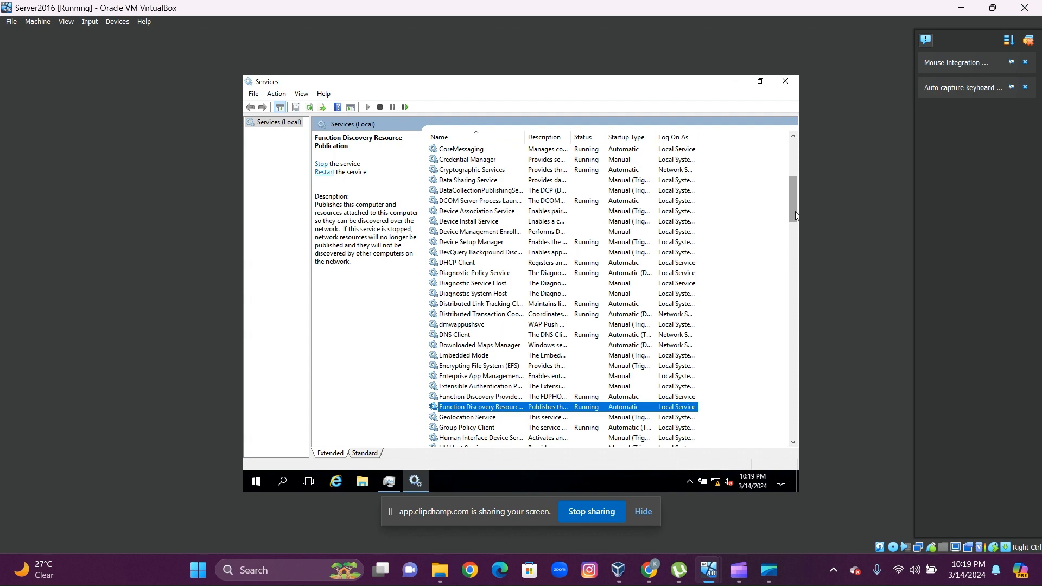
# - Check the startup type and status of the SSDP Discovery service in its properties, and close them
pyautogui.moveTo(793, 222); pyautogui.dragTo(798, 345)
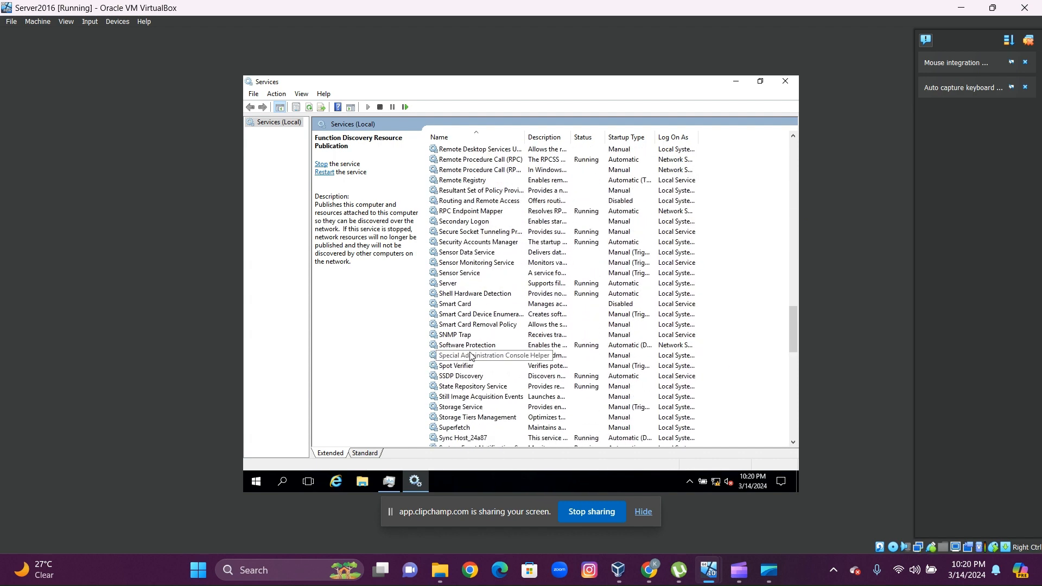
pyautogui.click(484, 385)
pyautogui.click(480, 377)
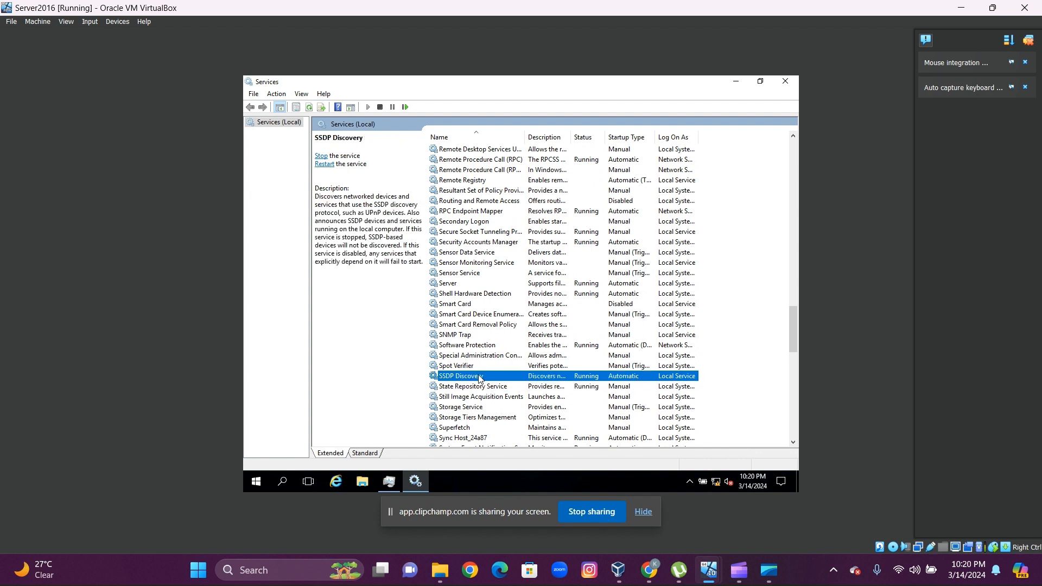
pyautogui.rightClick(480, 379)
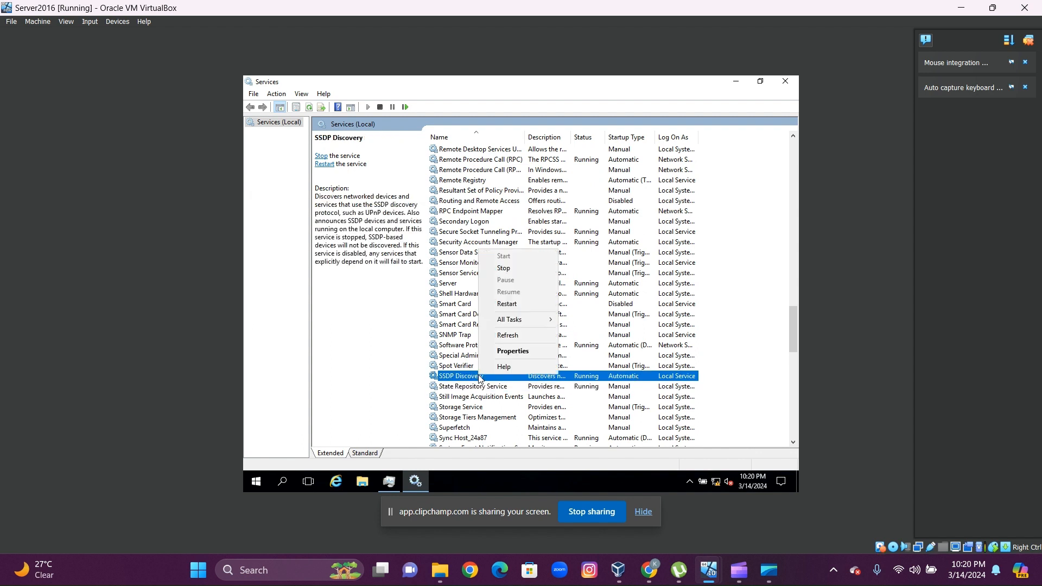
pyautogui.click(503, 352)
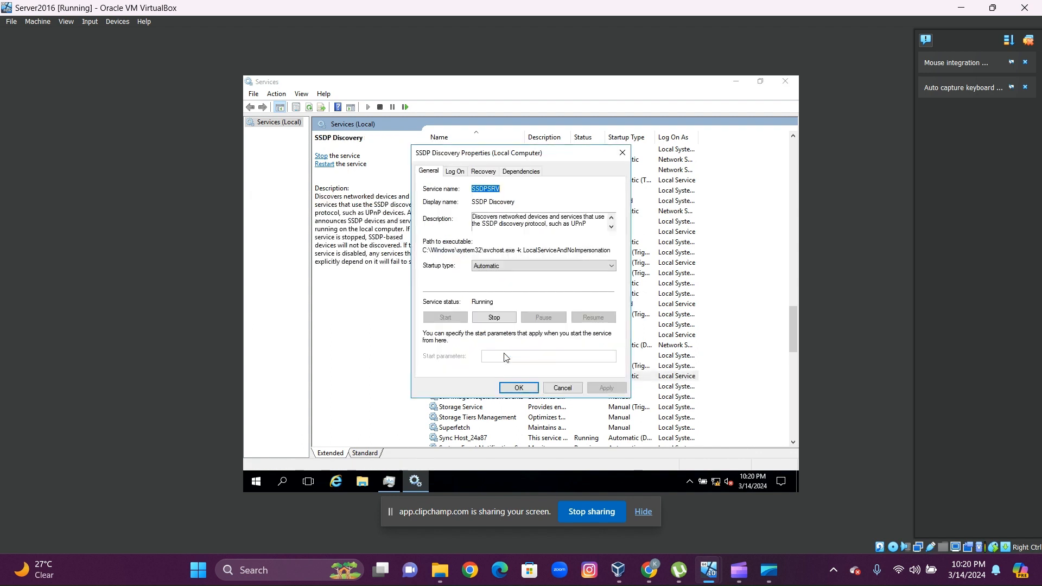
pyautogui.click(522, 388)
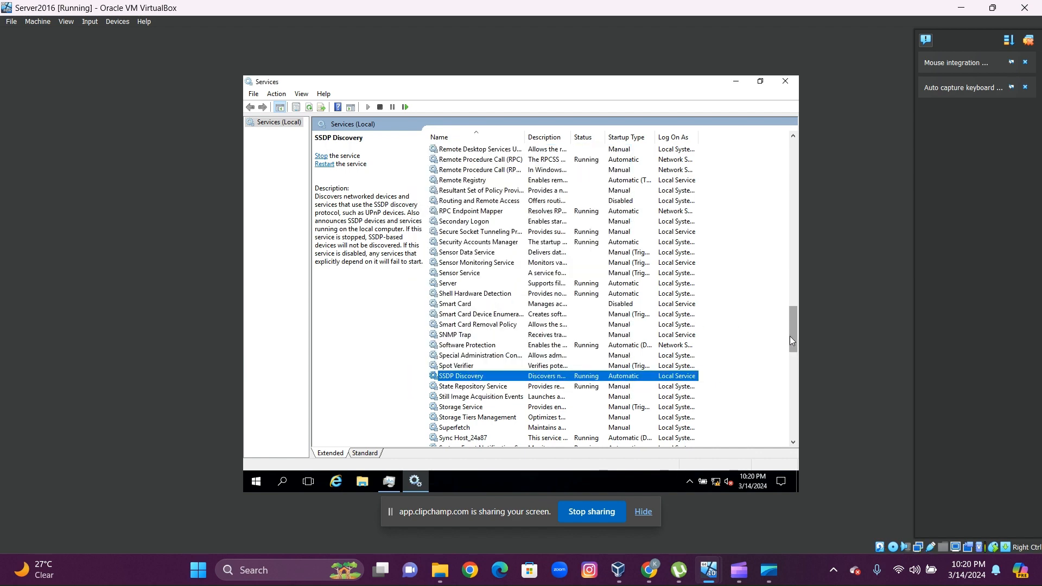
# - Check the startup type and status of the UPnP Device Host service in its properties, and close them
pyautogui.moveTo(790, 337); pyautogui.dragTo(789, 382)
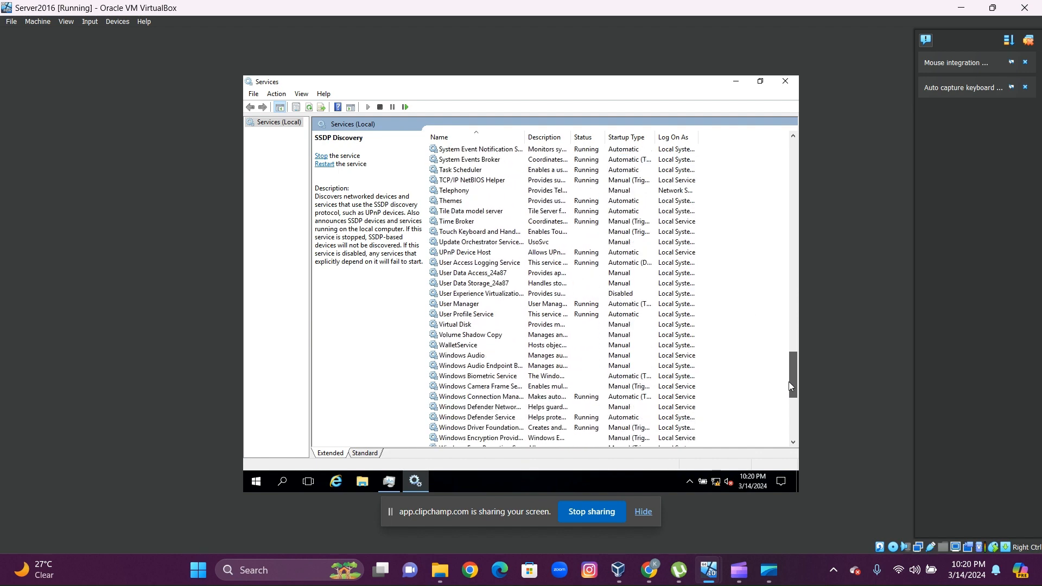
pyautogui.click(486, 254)
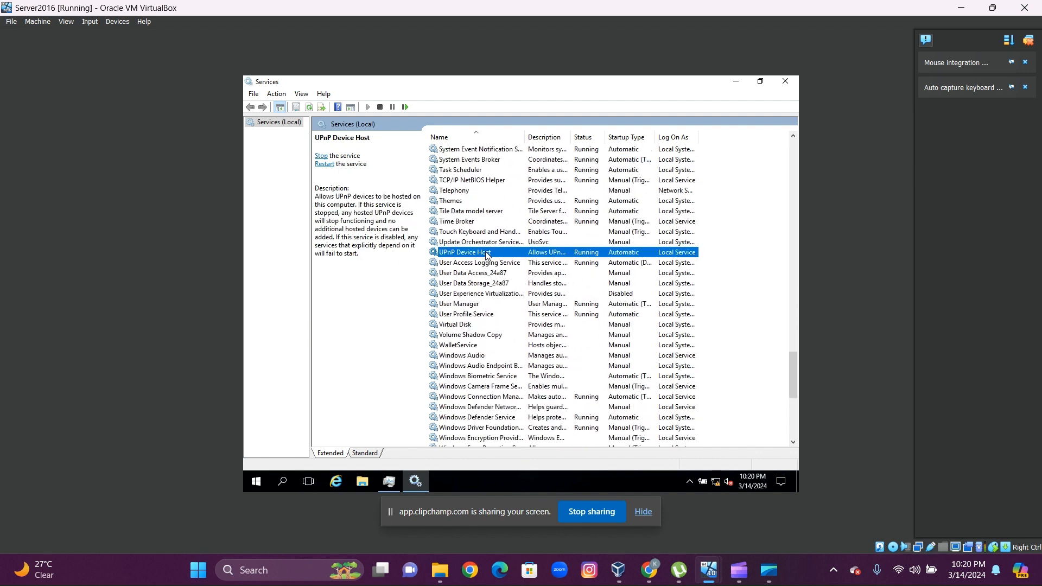
pyautogui.rightClick(486, 255)
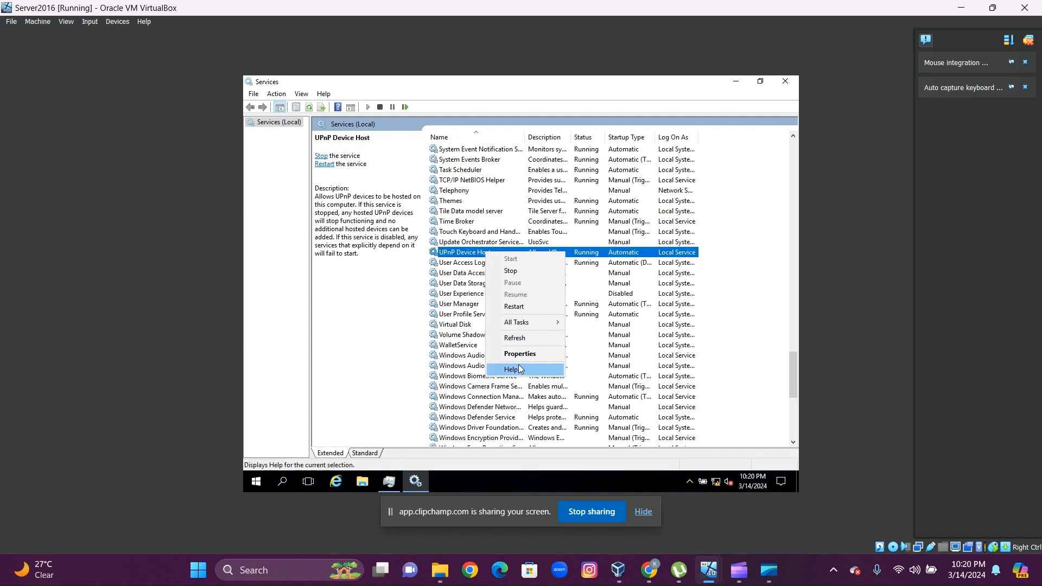
pyautogui.click(520, 354)
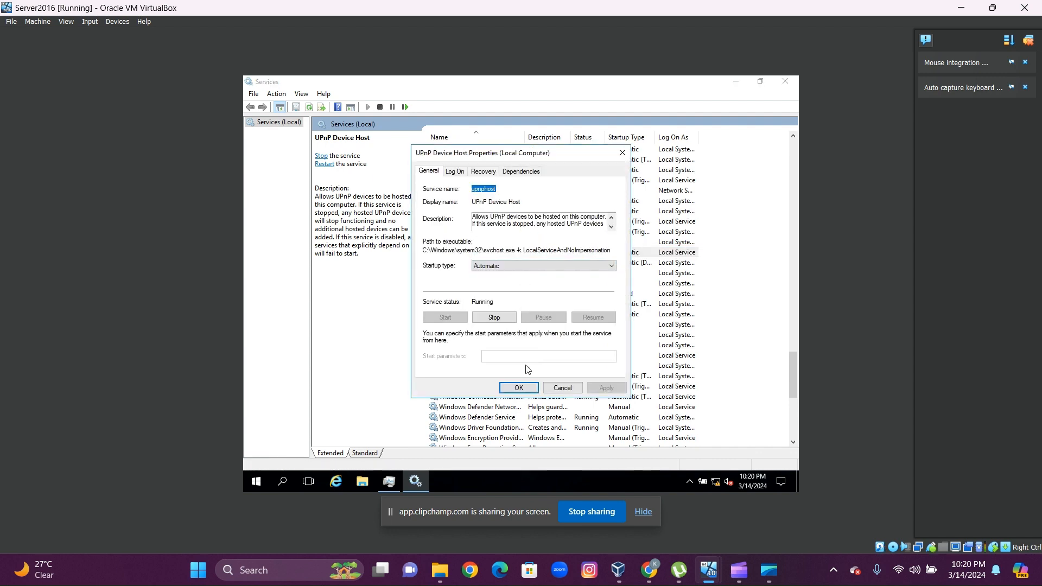
pyautogui.click(527, 388)
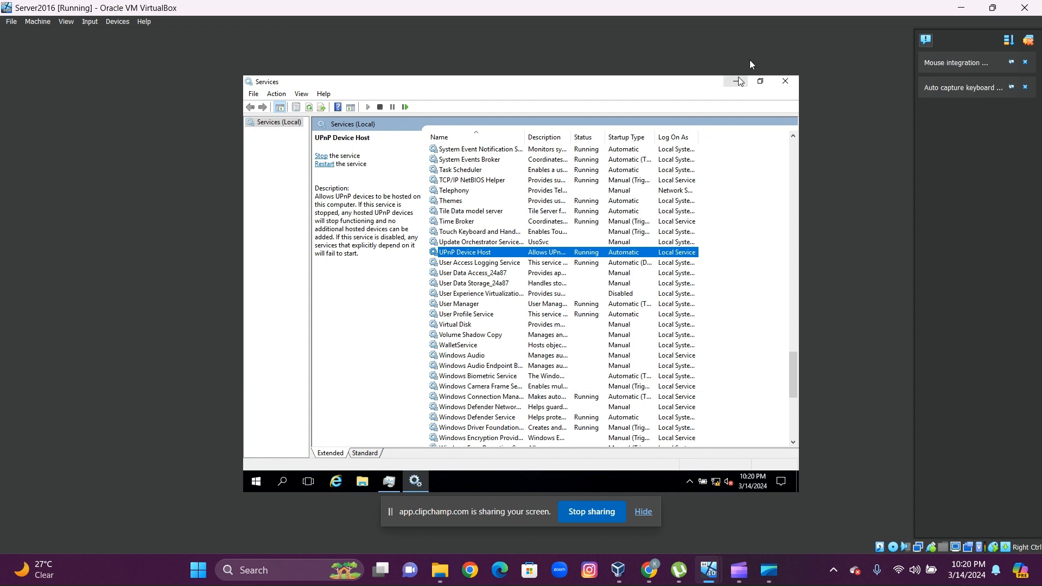
# - Close the Services console and Task Manager, and open a Command Prompt on the server
pyautogui.click(782, 86)
pyautogui.click(608, 98)
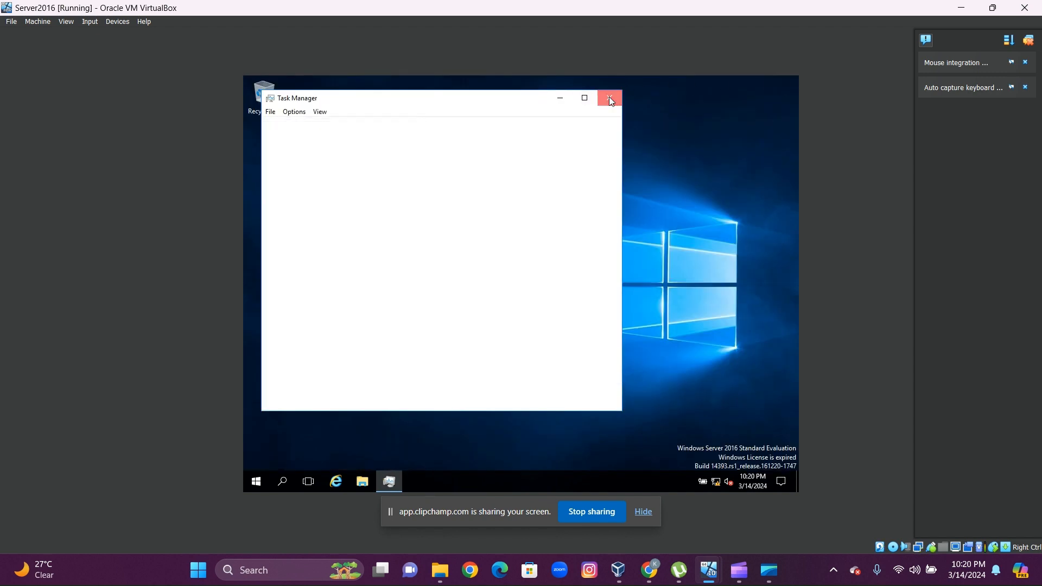
pyautogui.click(255, 489)
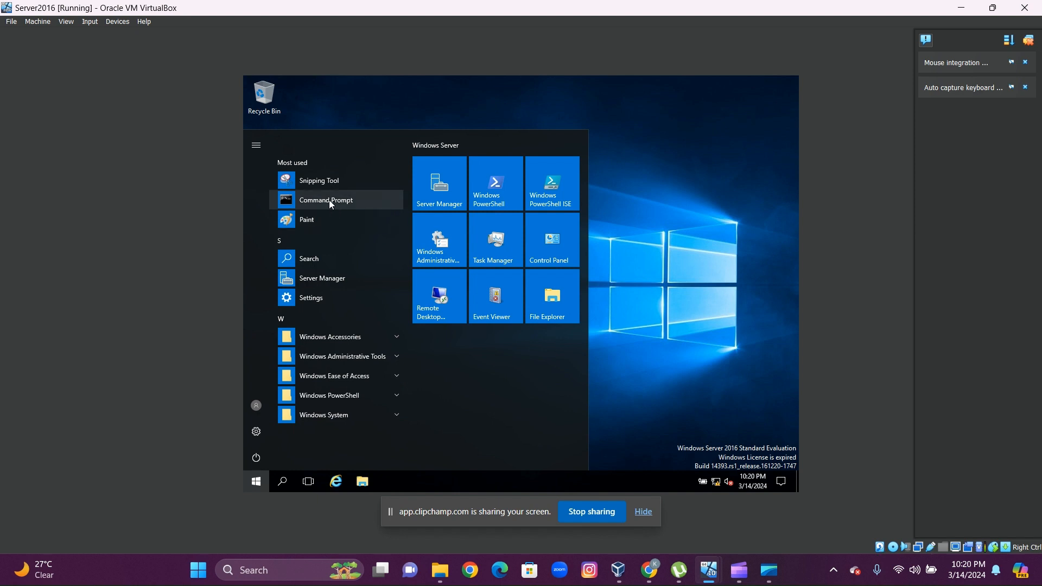
pyautogui.click(329, 200)
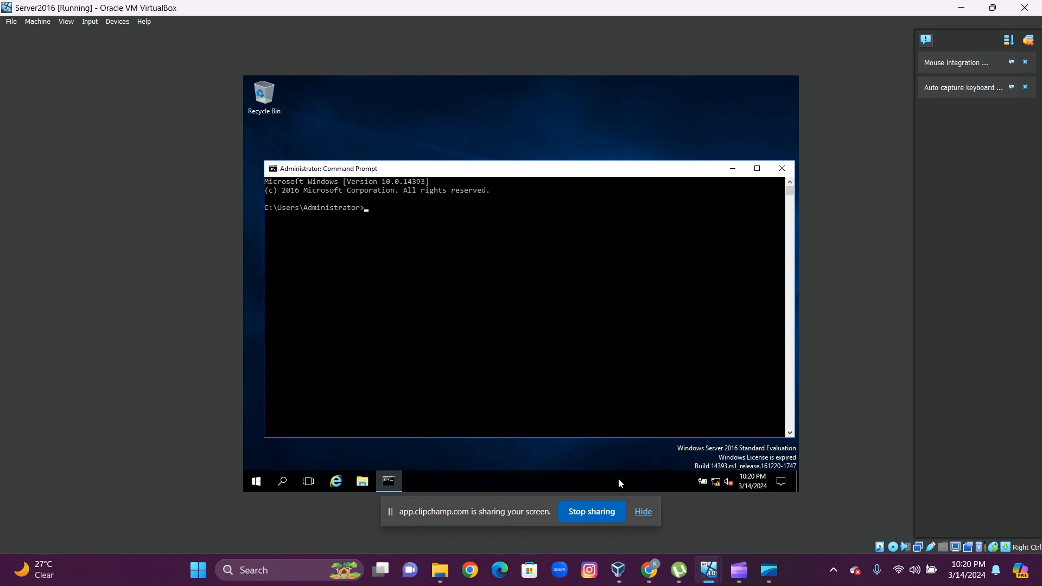
# - Switch to the Client10 virtual machine and open the advanced sharing settings from its Network and Sharing Center
pyautogui.moveTo(703, 576)
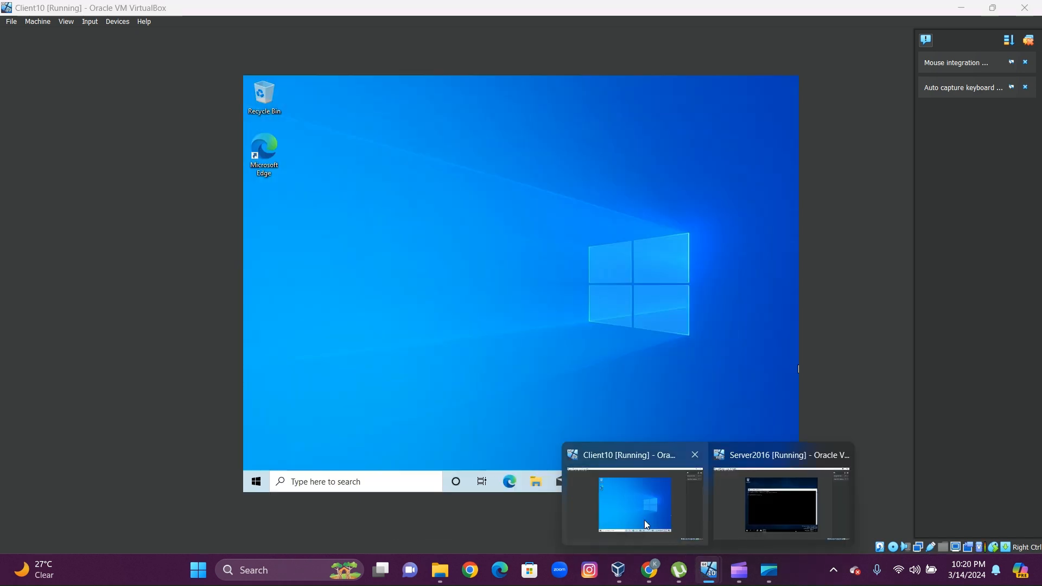
pyautogui.click(644, 520)
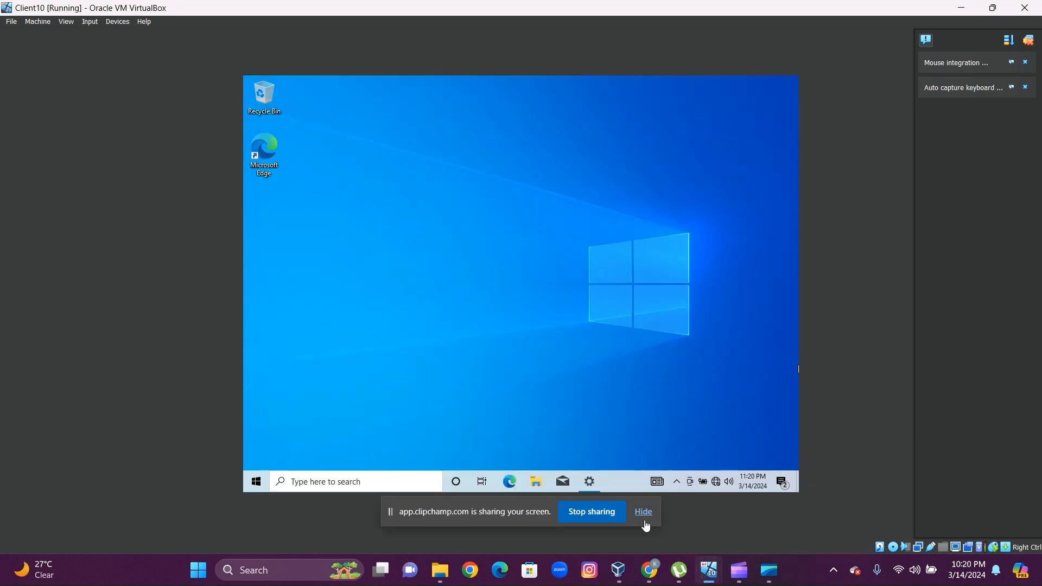
pyautogui.click(716, 483)
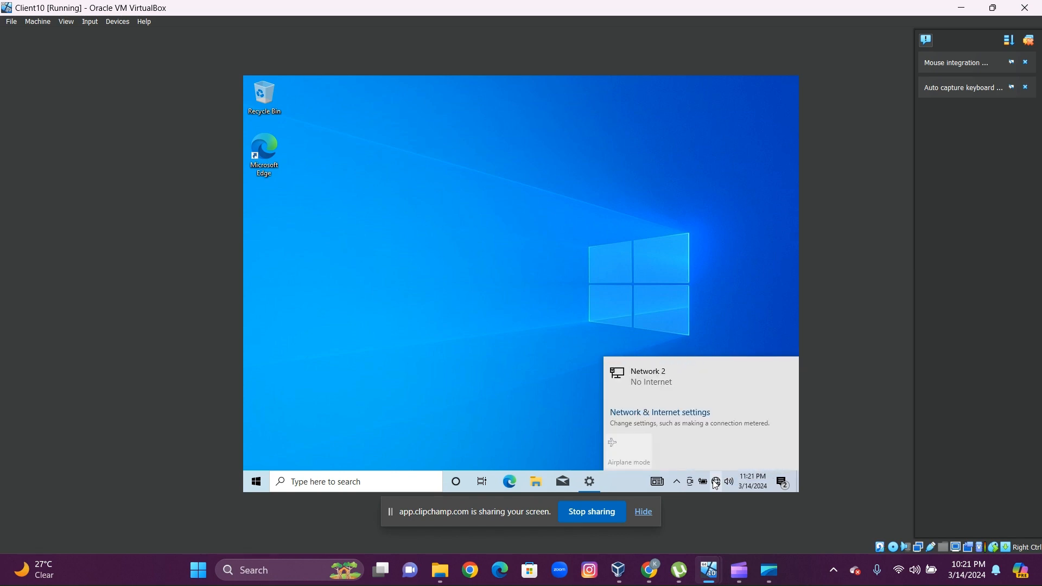
pyautogui.click(685, 420)
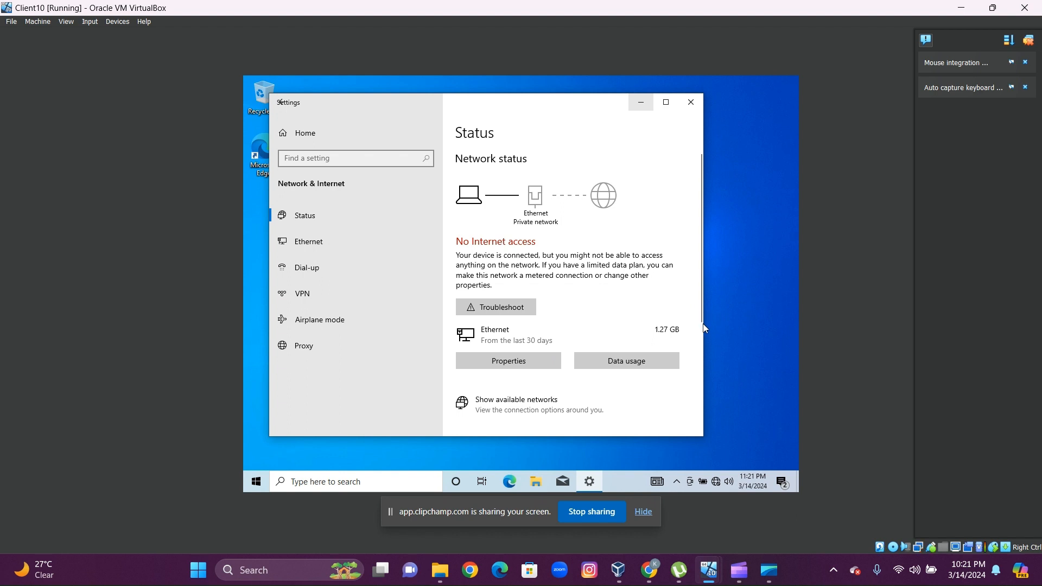
pyautogui.click(666, 102)
pyautogui.moveTo(791, 209); pyautogui.dragTo(791, 259)
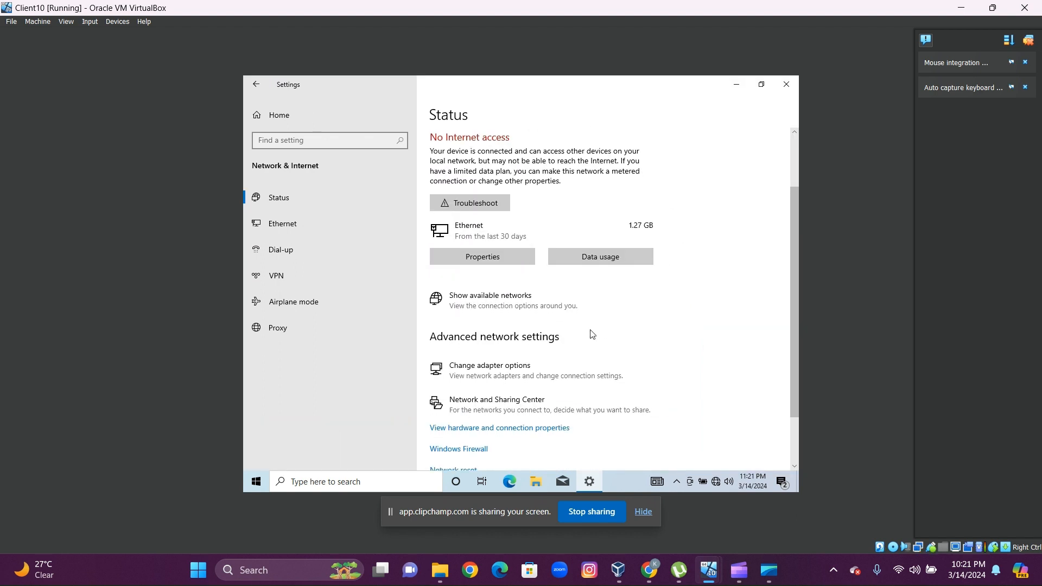
pyautogui.click(541, 402)
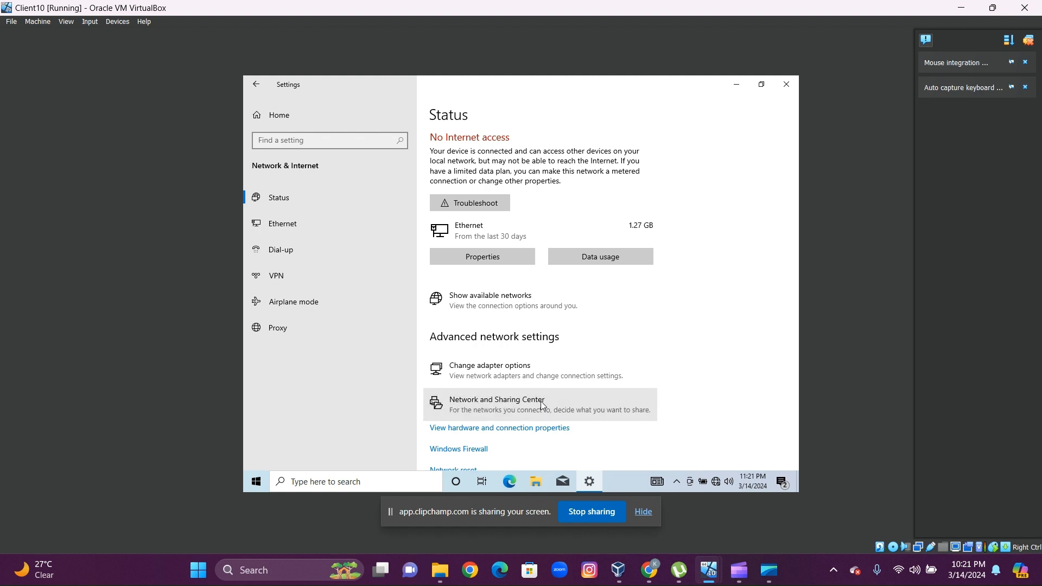
pyautogui.click(594, 408)
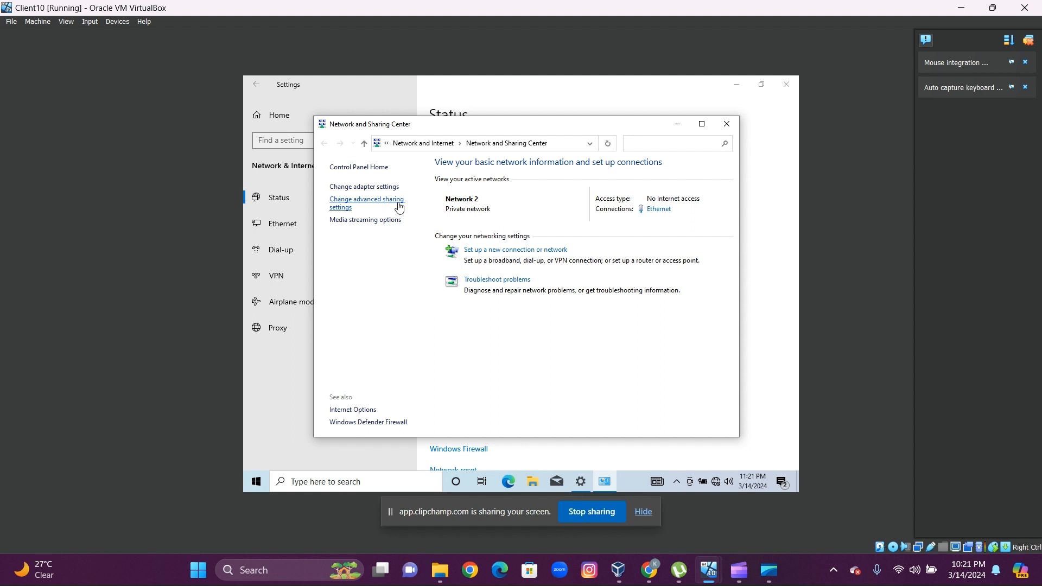
pyautogui.click(399, 206)
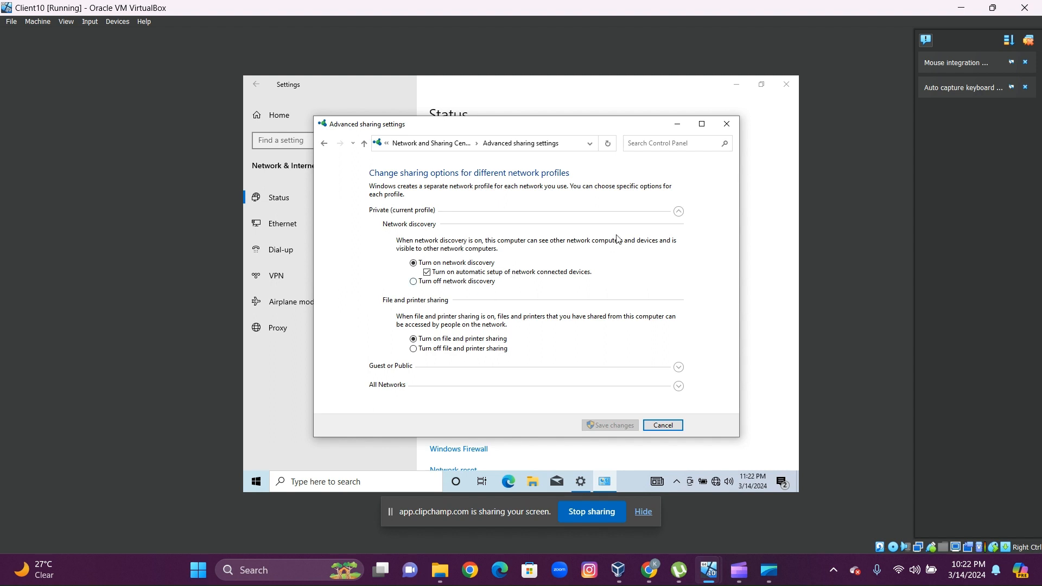
# - Review the sharing options for the private, guest or public, and all networks profiles, and close the Network and Sharing Center without changes
pyautogui.click(678, 211)
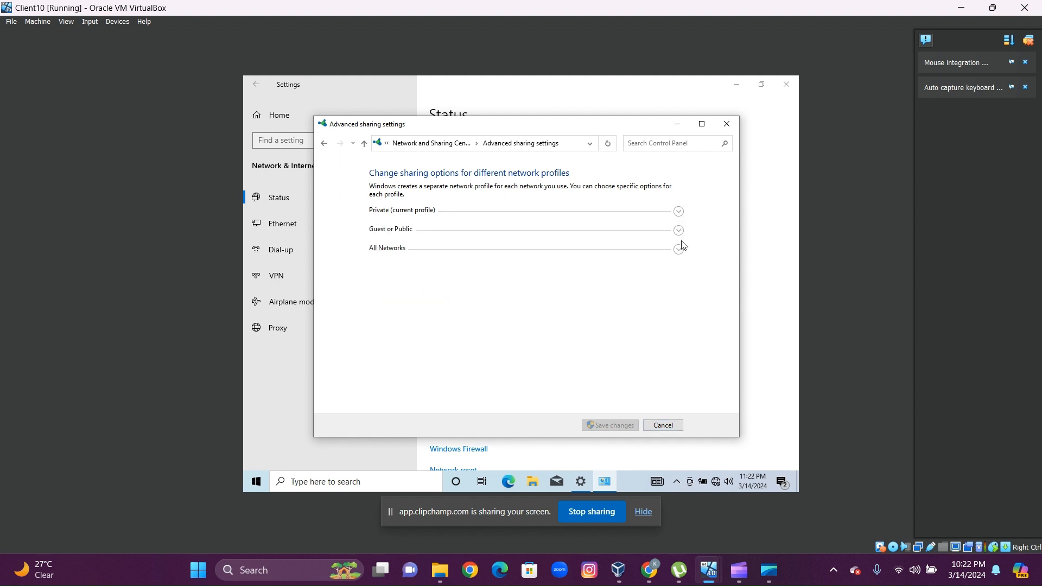
pyautogui.click(679, 231)
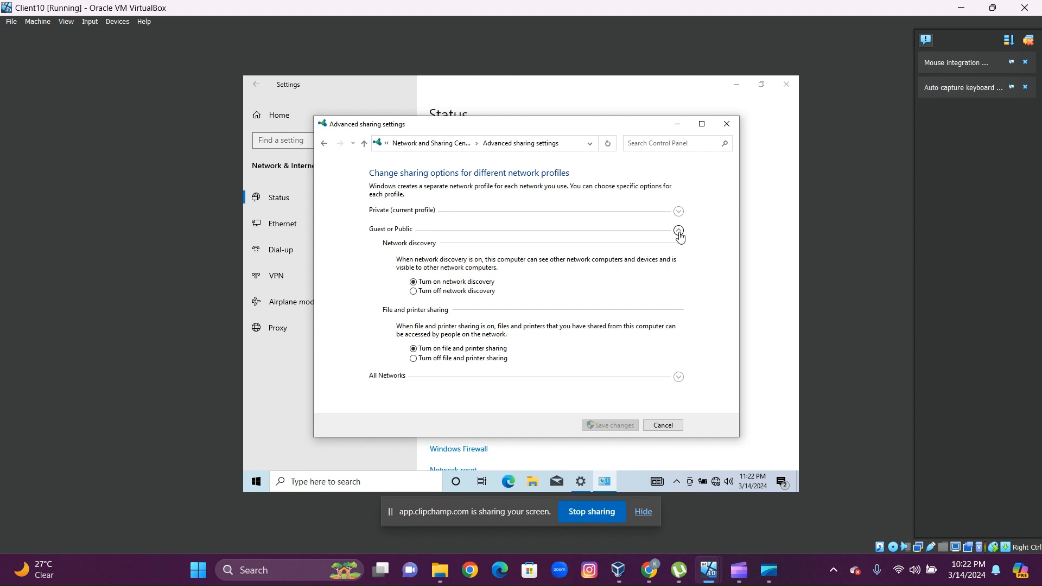
pyautogui.click(679, 230)
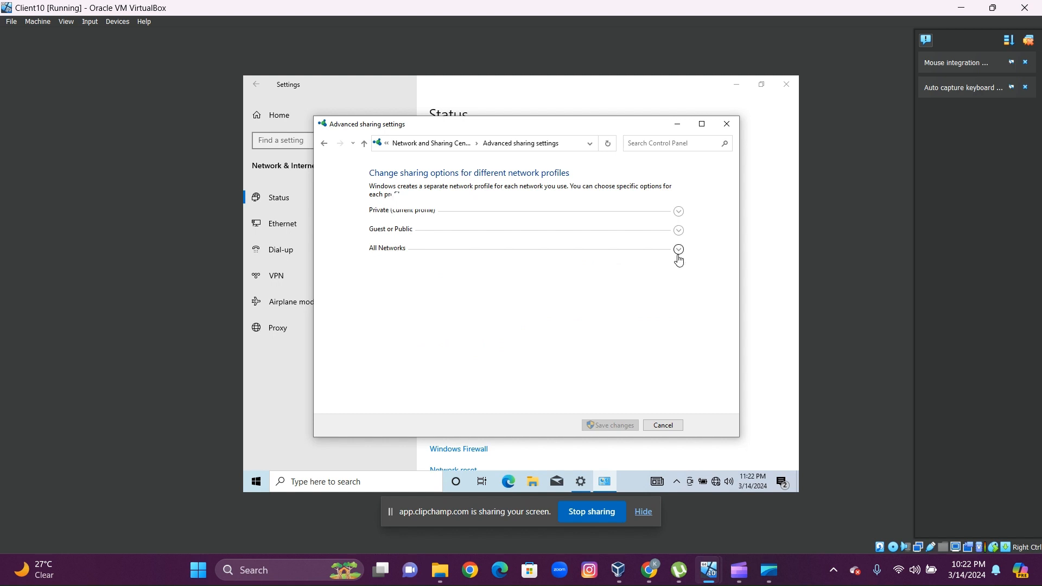
pyautogui.click(678, 250)
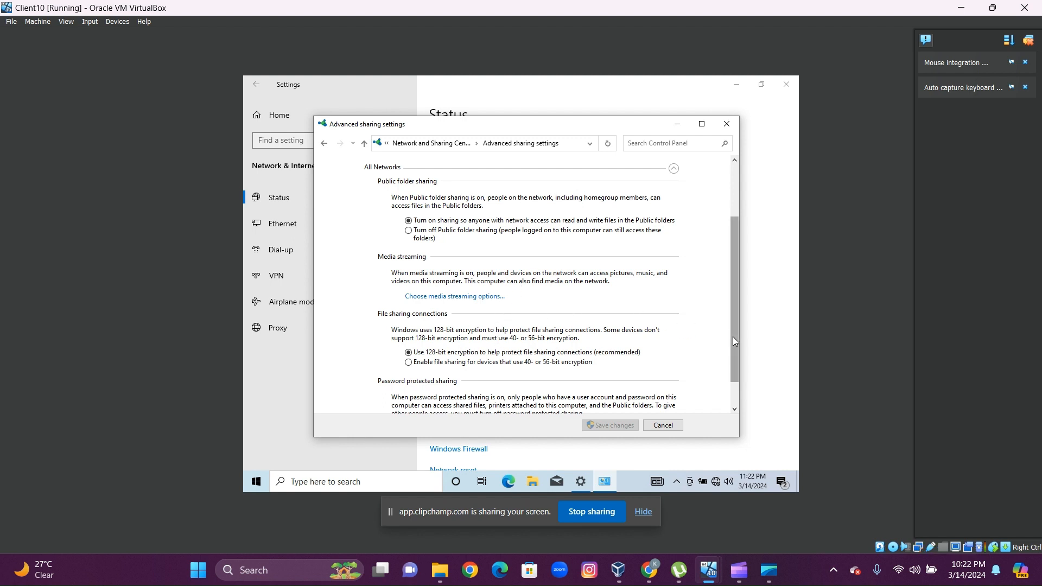
pyautogui.moveTo(733, 336); pyautogui.dragTo(729, 360)
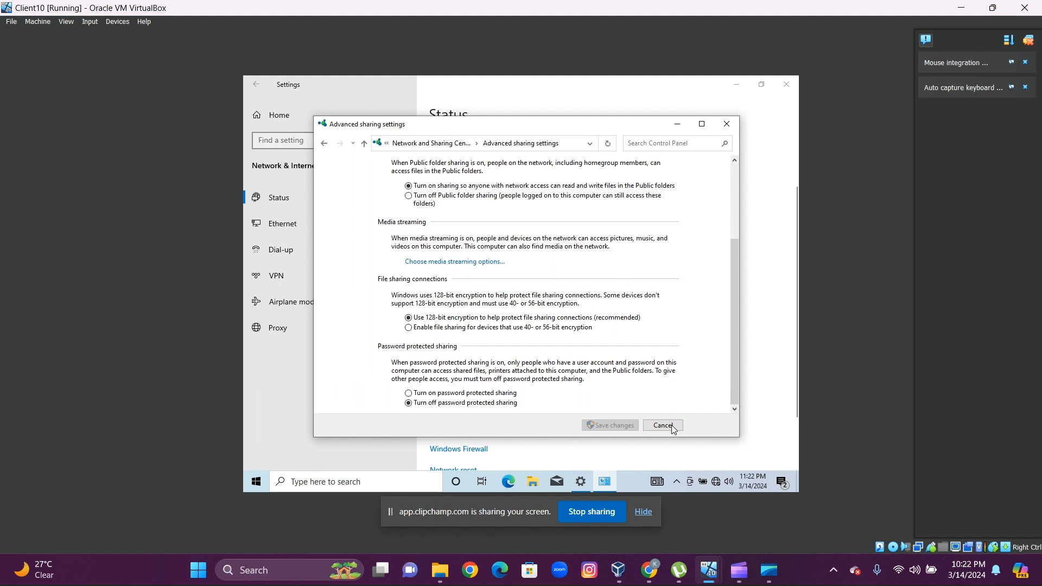
pyautogui.click(663, 425)
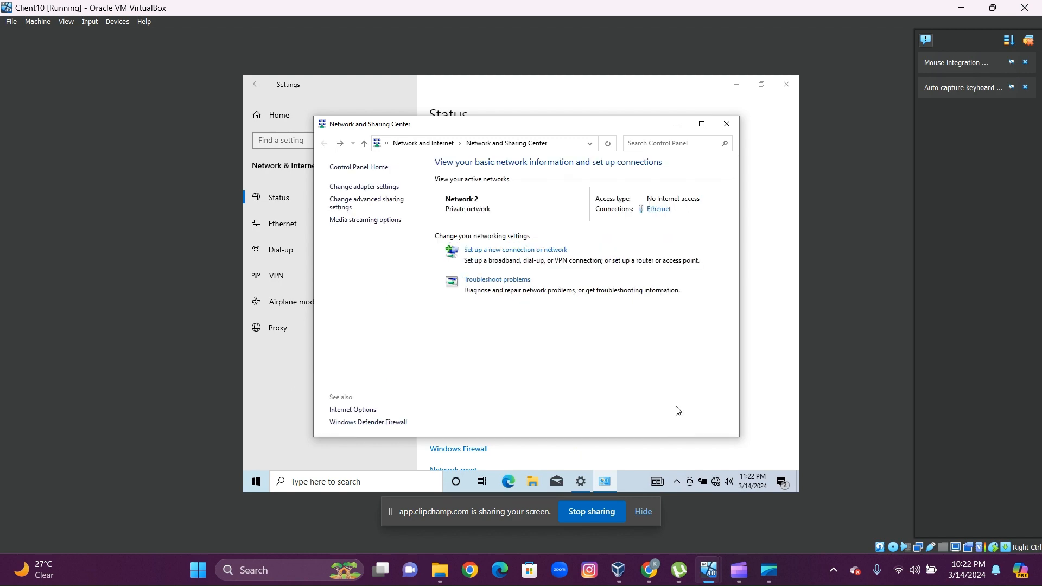
pyautogui.click(727, 124)
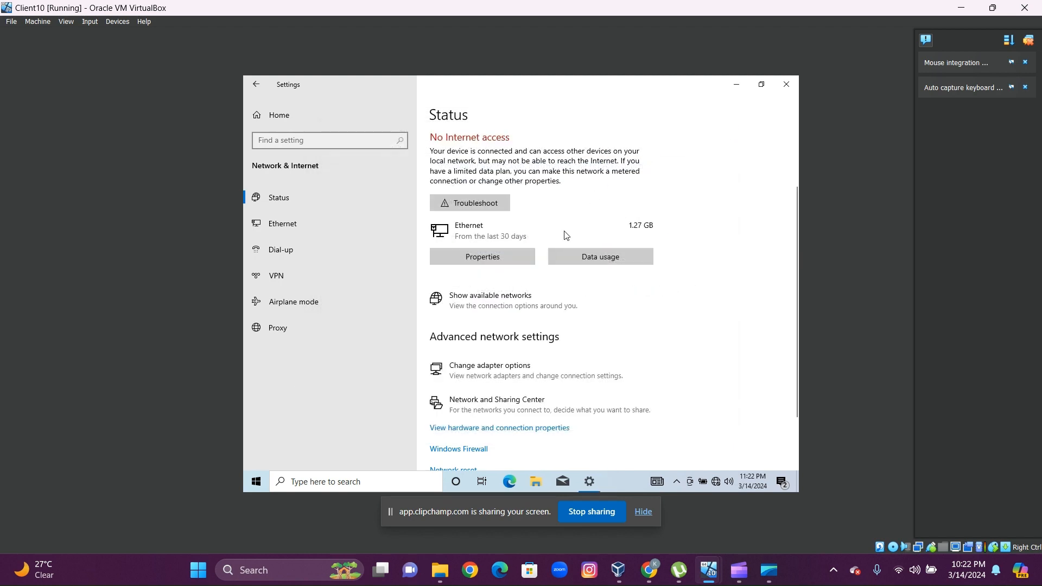
# - Check the Ethernet adapter's IPv4 address, gateway and DNS settings in its properties, and close the network windows and Settings
pyautogui.click(526, 368)
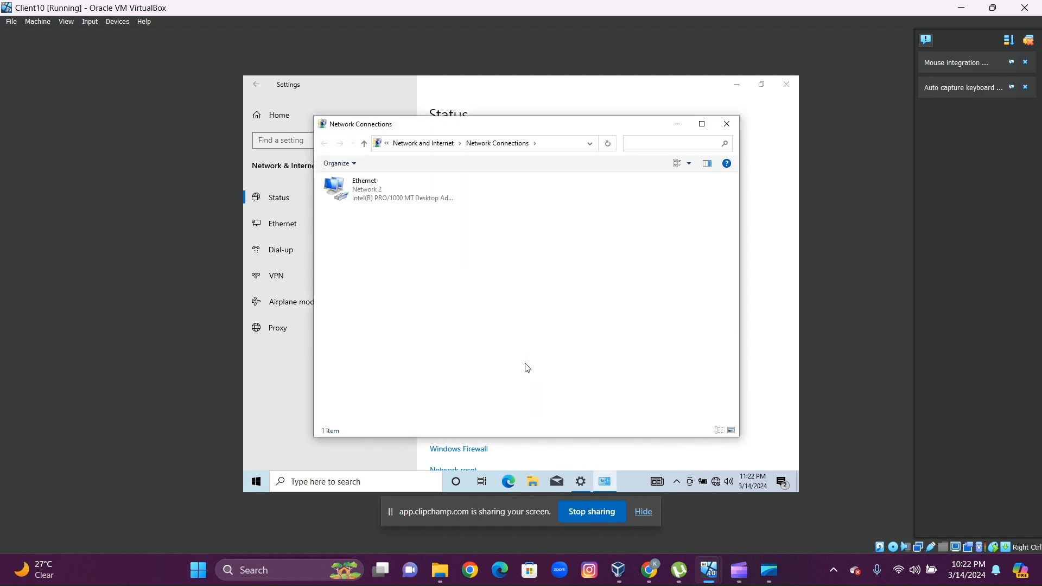
pyautogui.click(386, 190)
pyautogui.rightClick(385, 189)
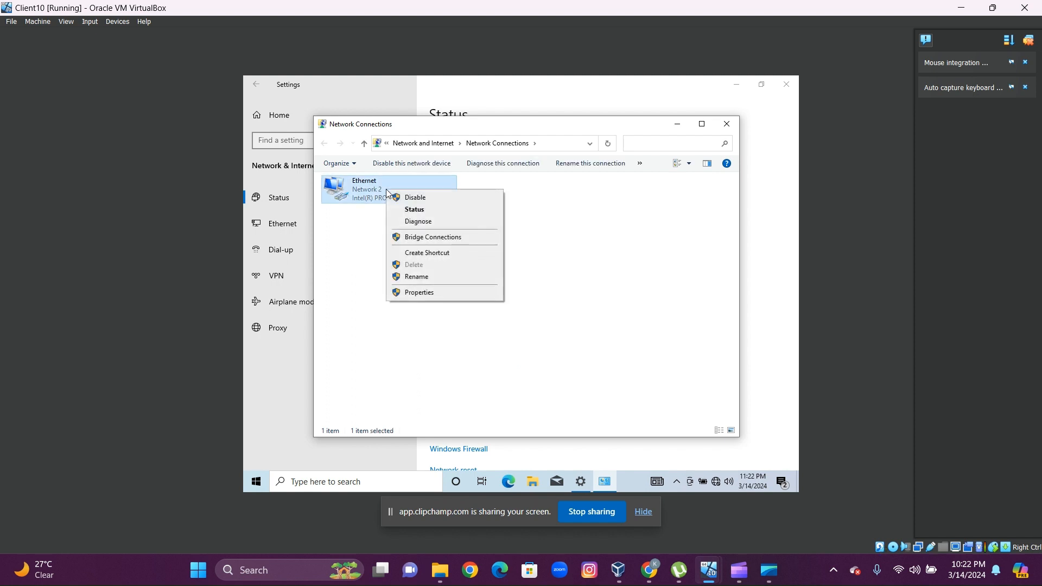
pyautogui.click(450, 298)
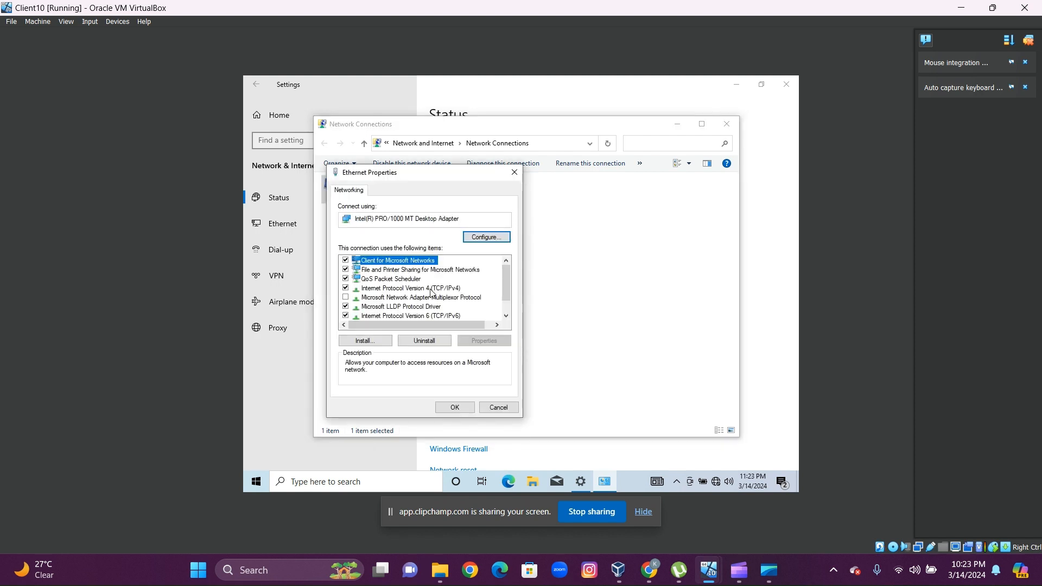
pyautogui.click(431, 289)
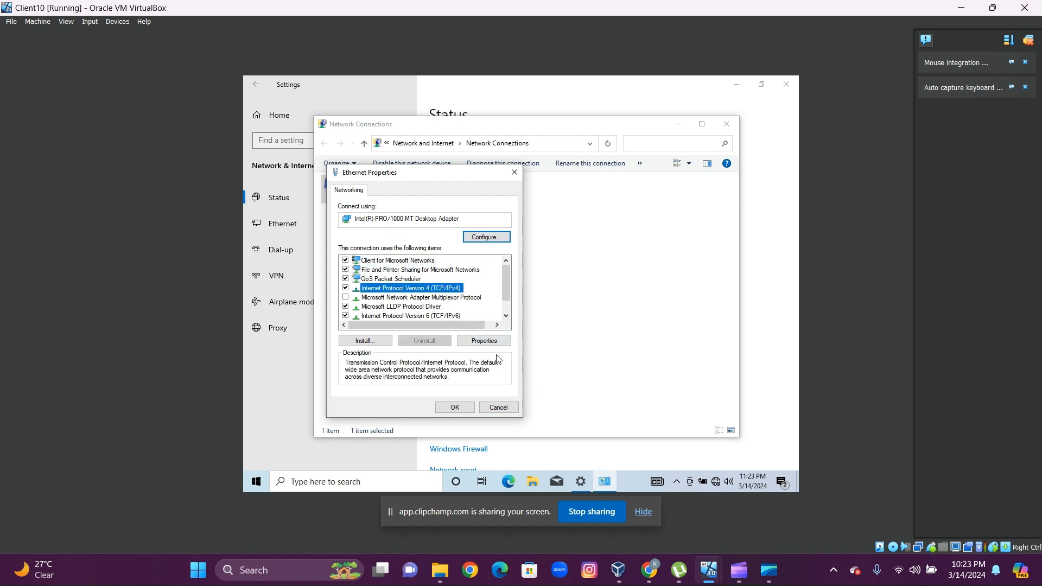
pyautogui.click(490, 341)
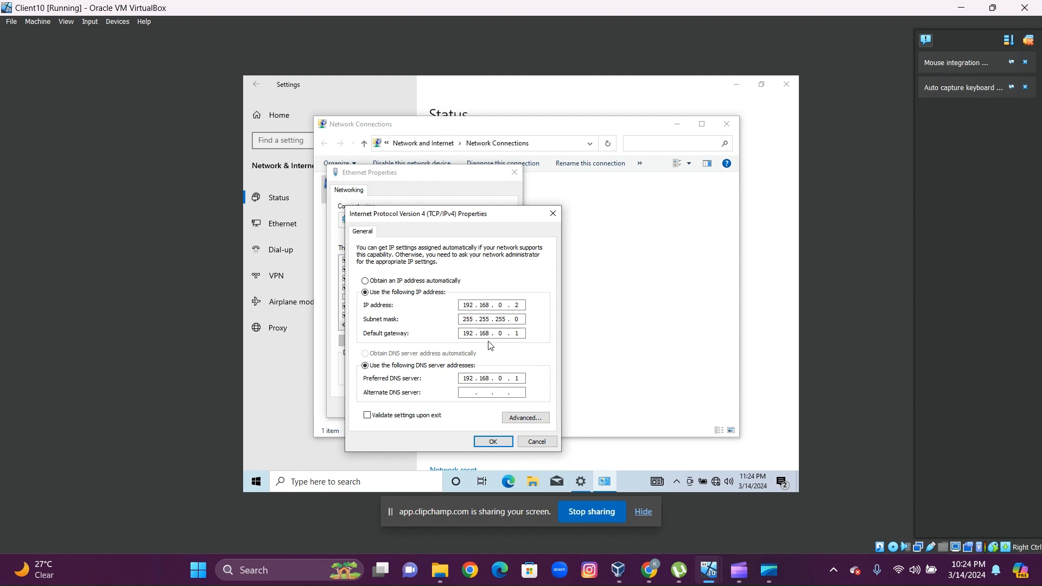
pyautogui.click(493, 442)
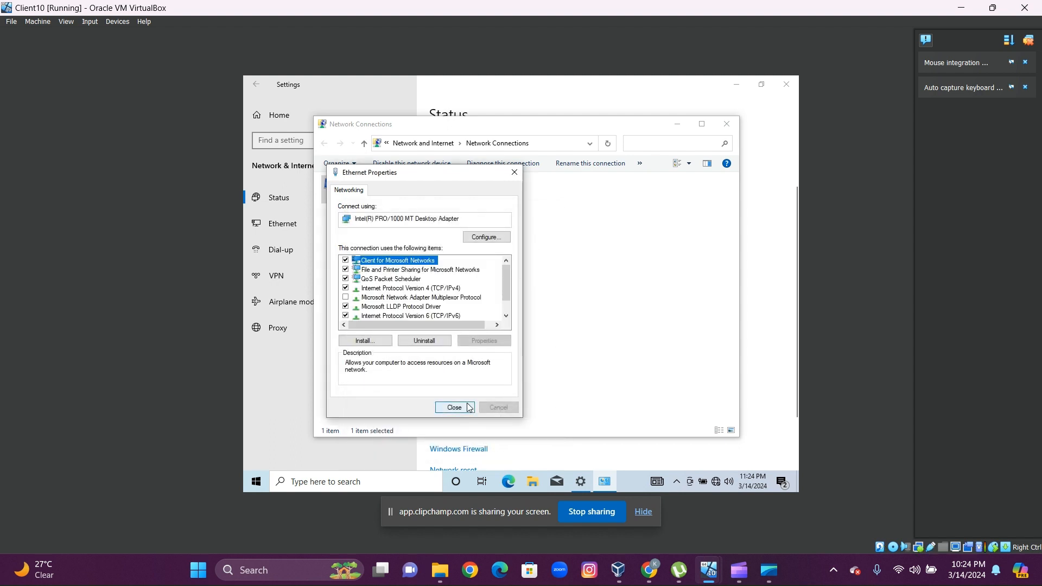
pyautogui.click(469, 408)
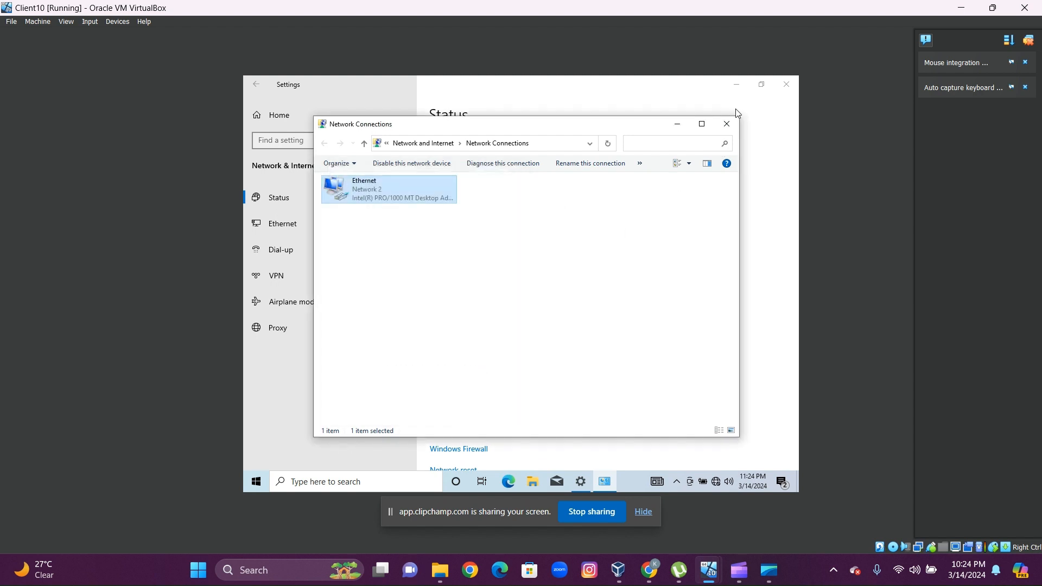
pyautogui.click(728, 125)
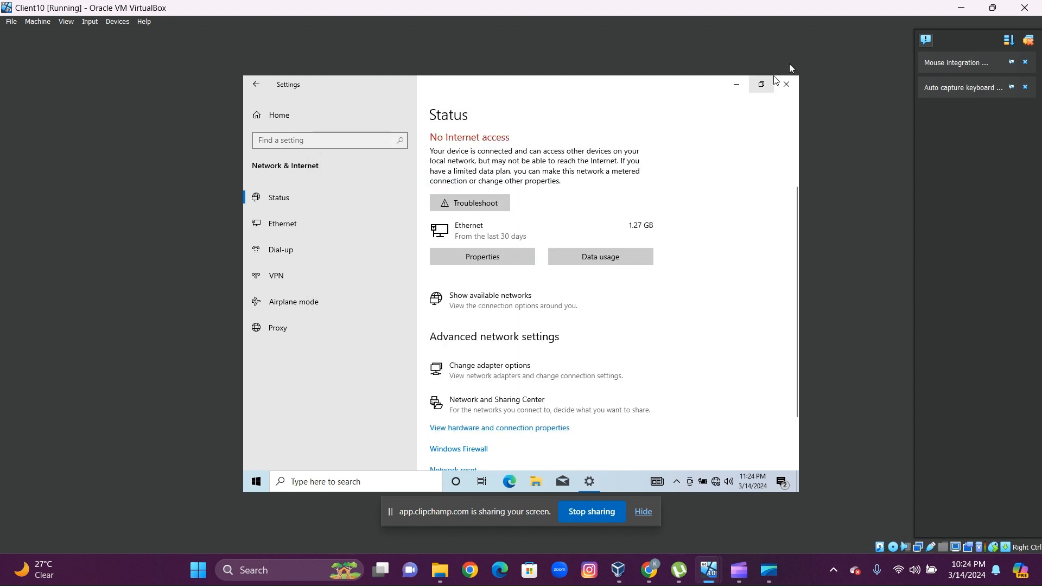
pyautogui.click(788, 84)
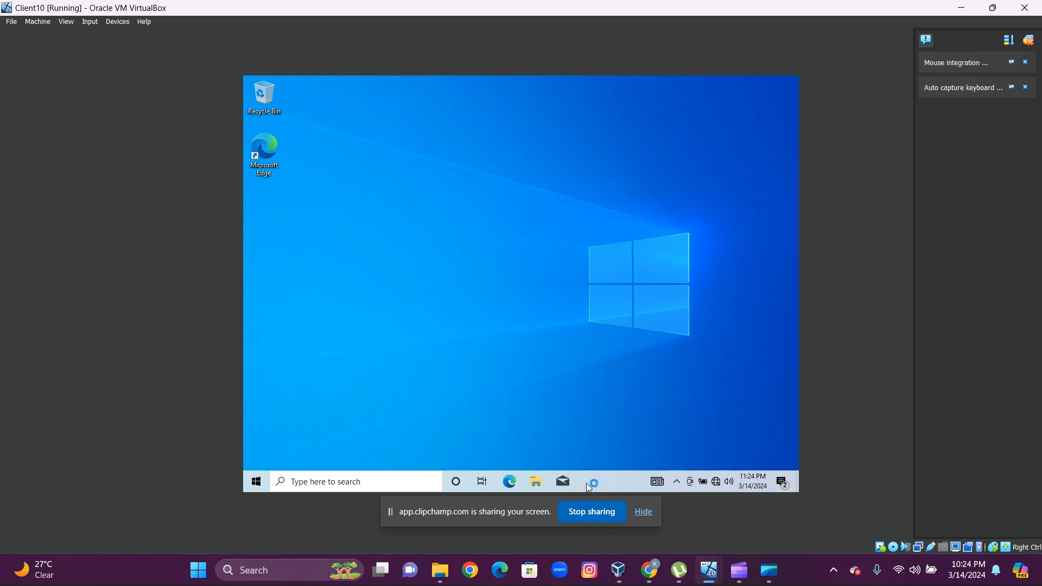
# - Open the Services console on the client from Task Manager's list of services
pyautogui.rightClick(590, 486)
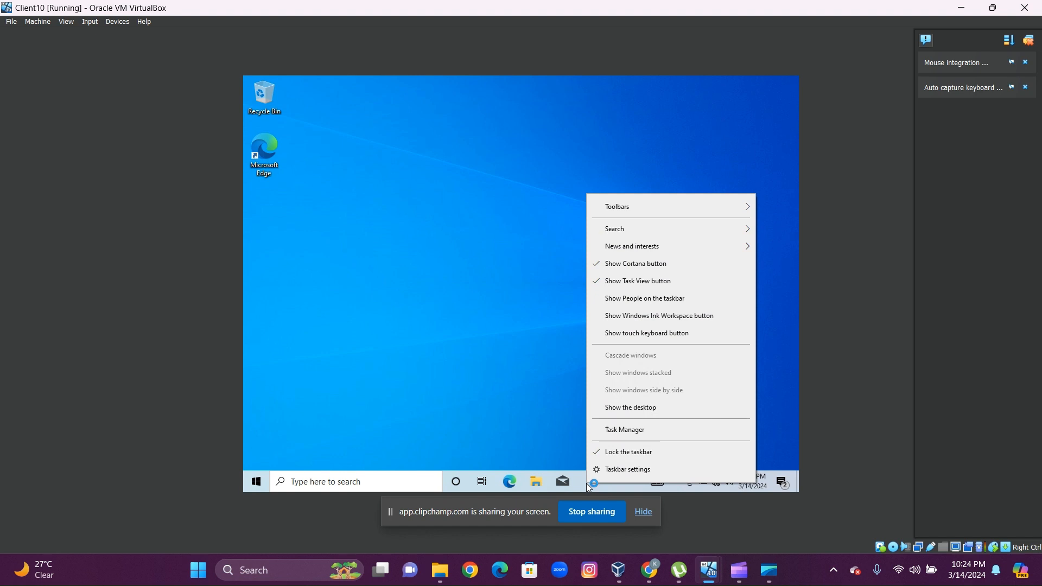
pyautogui.click(633, 431)
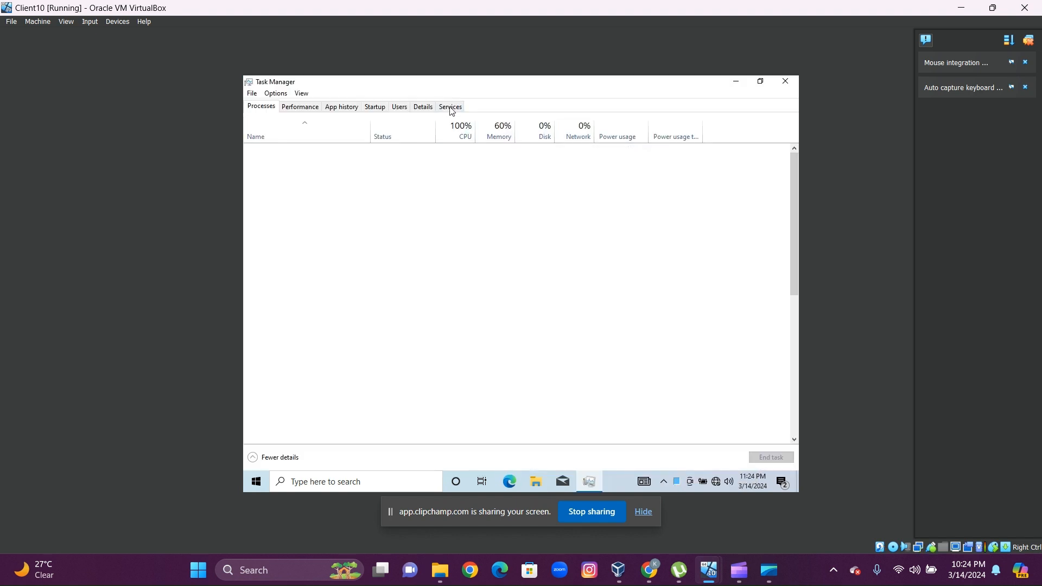
pyautogui.click(449, 107)
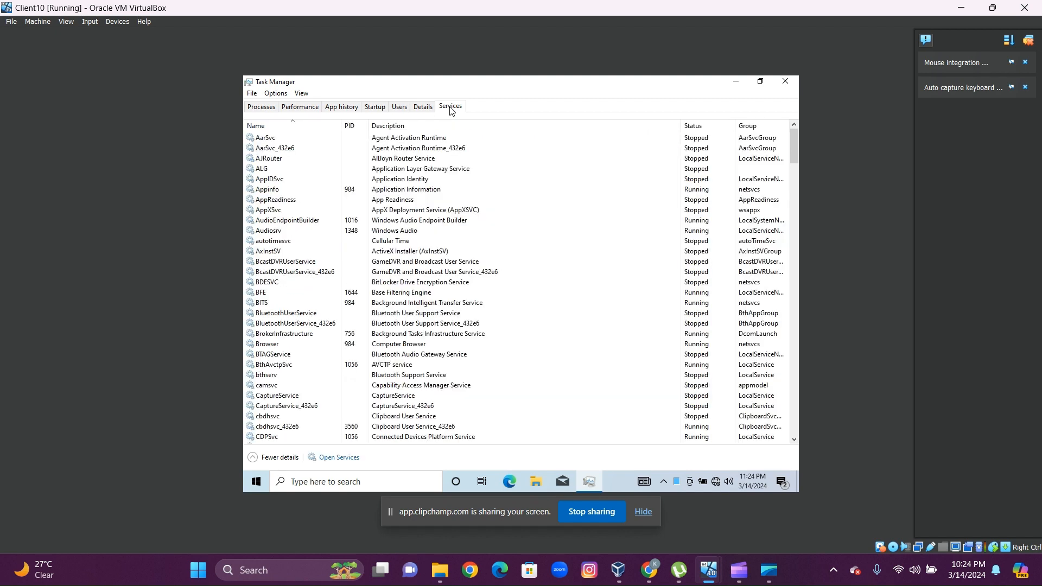
pyautogui.click(291, 154)
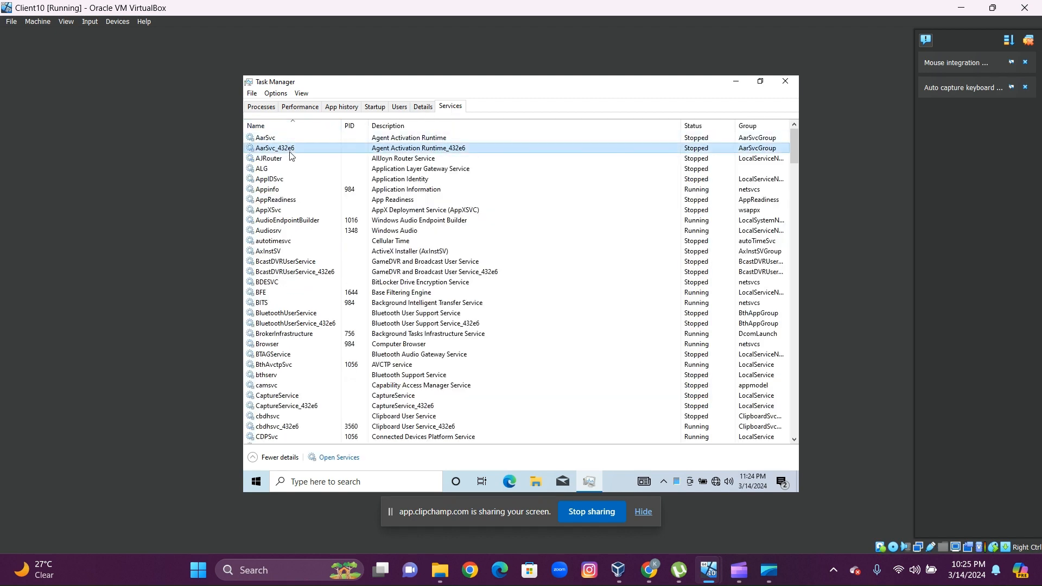
pyautogui.rightClick(292, 155)
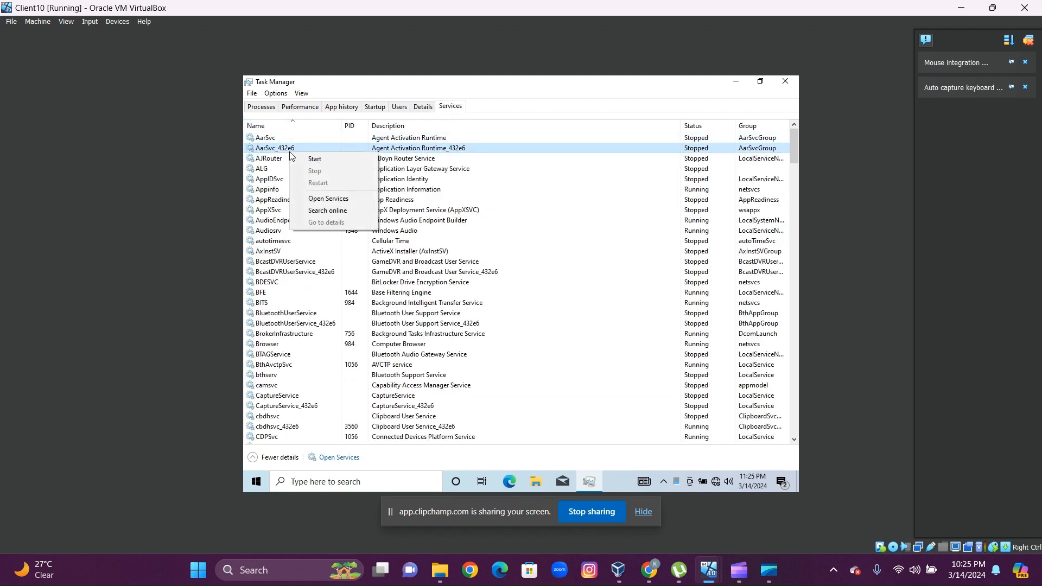
pyautogui.click(321, 198)
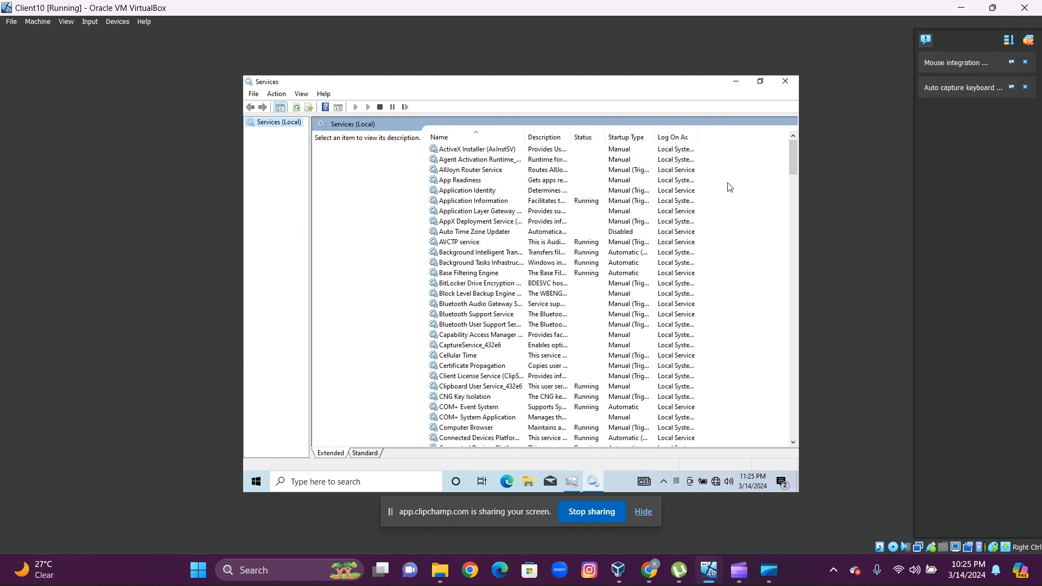
# - Check the startup type and status of the DNS Client service in its properties, and close them
pyautogui.scroll(-10, 793, 173)
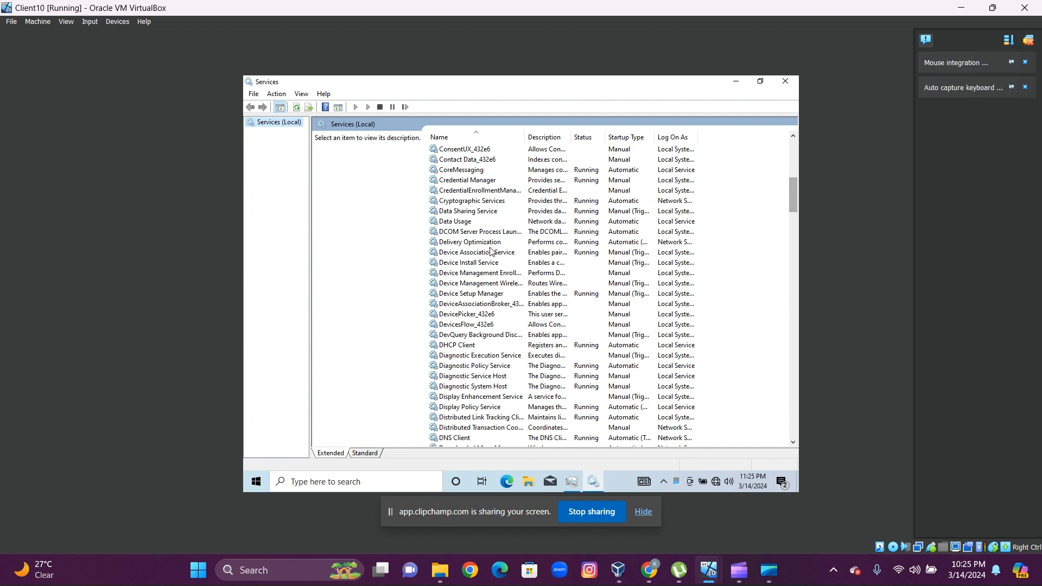
pyautogui.click(464, 438)
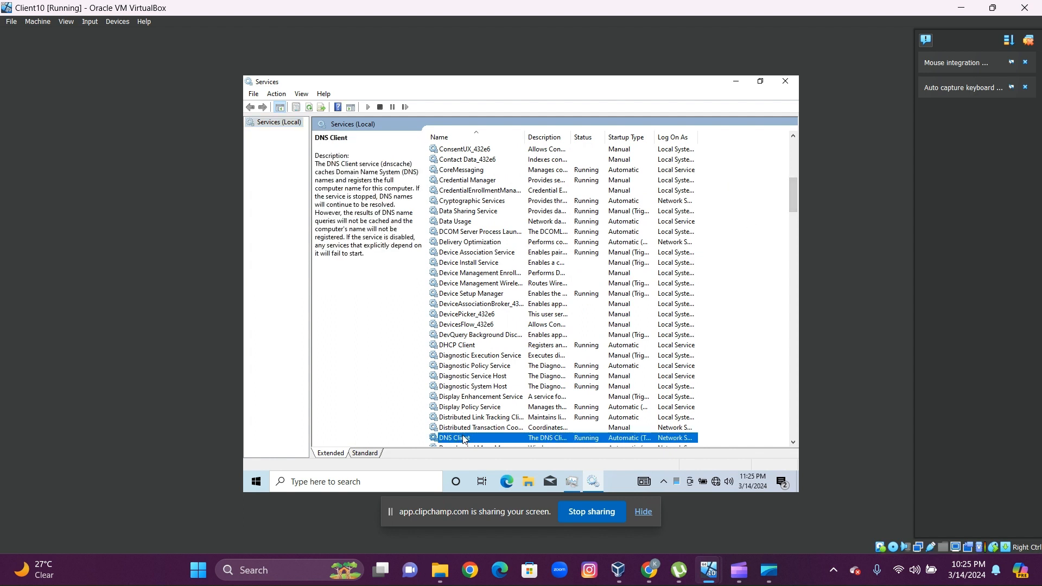
pyautogui.rightClick(464, 438)
pyautogui.click(487, 413)
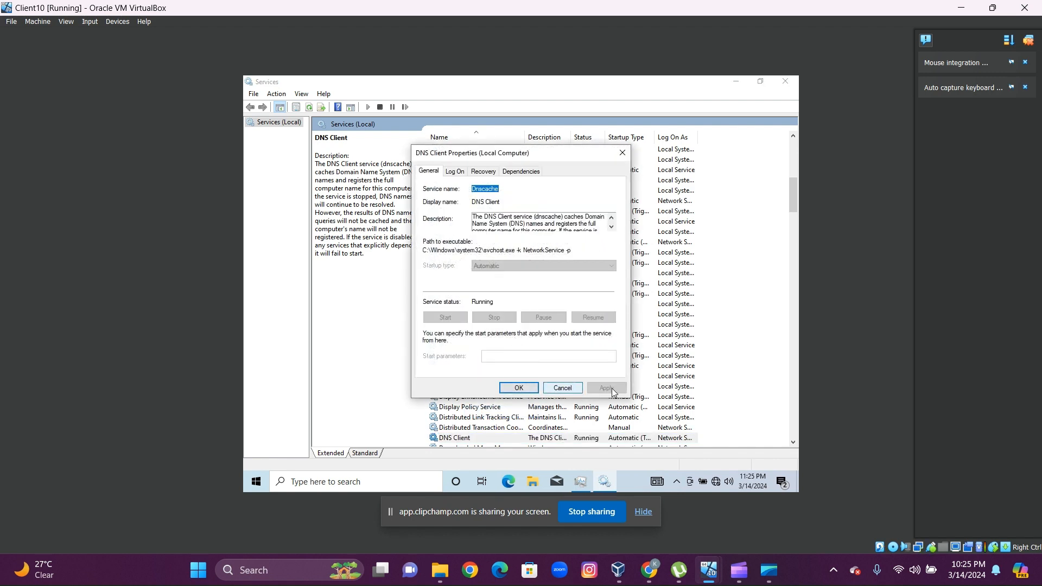
pyautogui.click(519, 388)
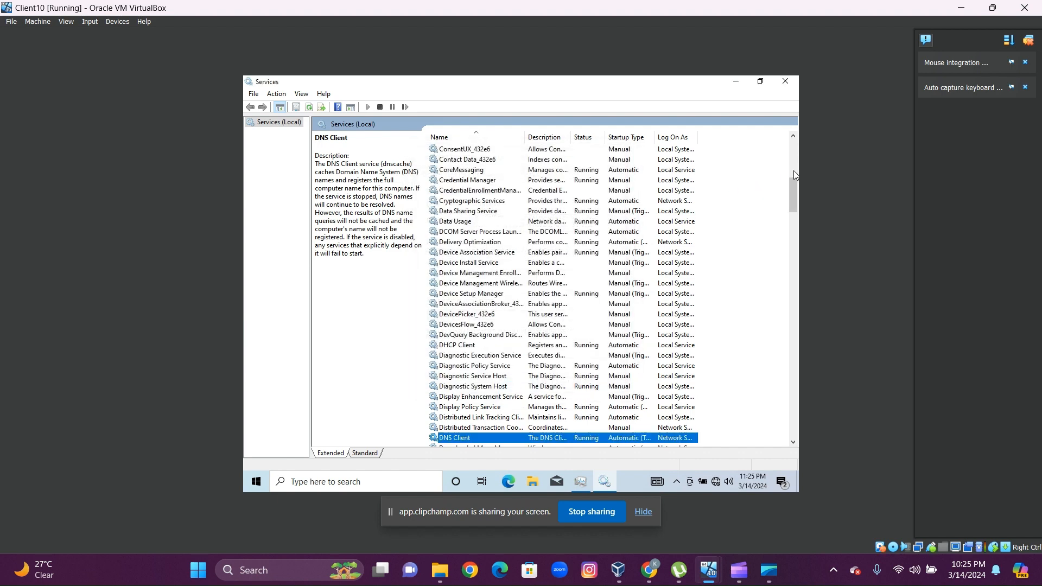
# - Check the startup type and status of the Function Discovery Provider Host service in its properties, and close them
pyautogui.moveTo(792, 196); pyautogui.dragTo(795, 215)
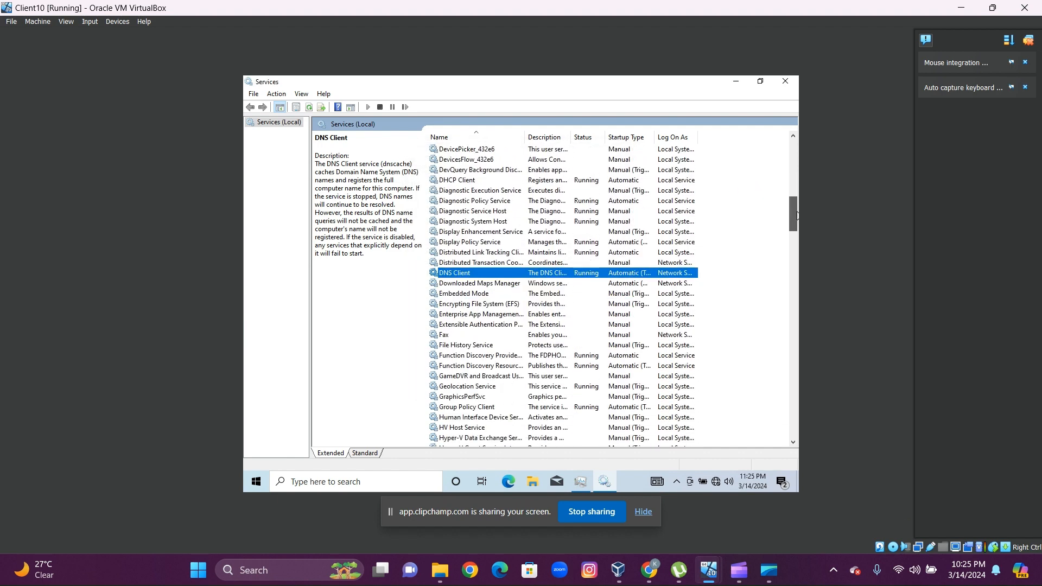
pyautogui.click(513, 357)
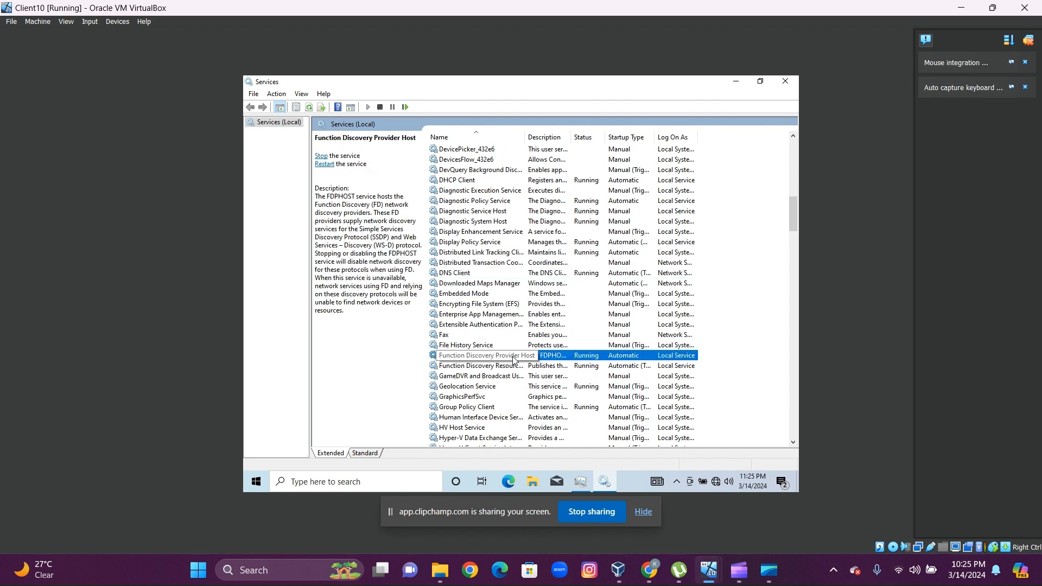
pyautogui.rightClick(515, 356)
pyautogui.click(546, 333)
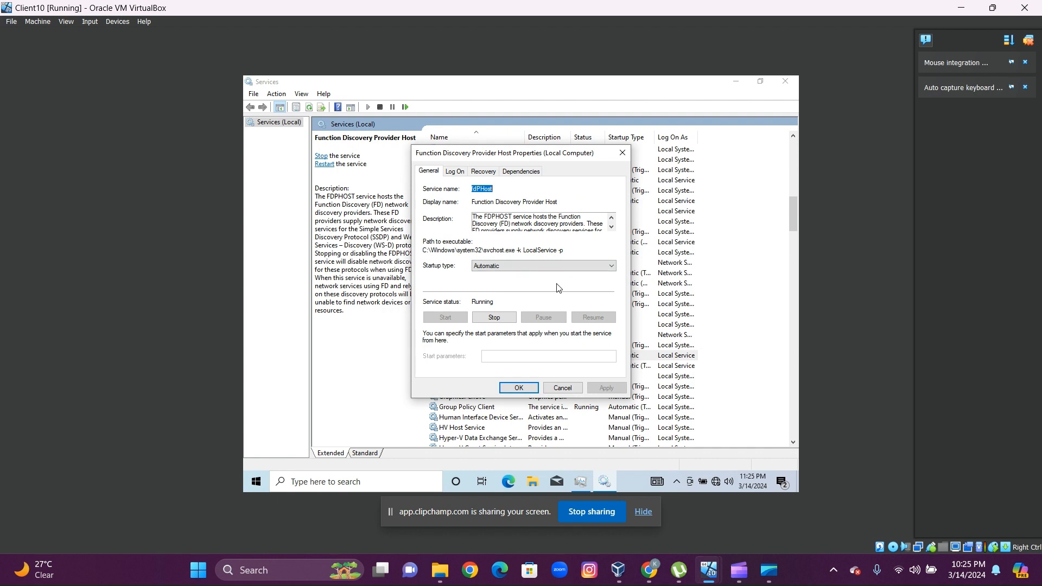
pyautogui.click(519, 388)
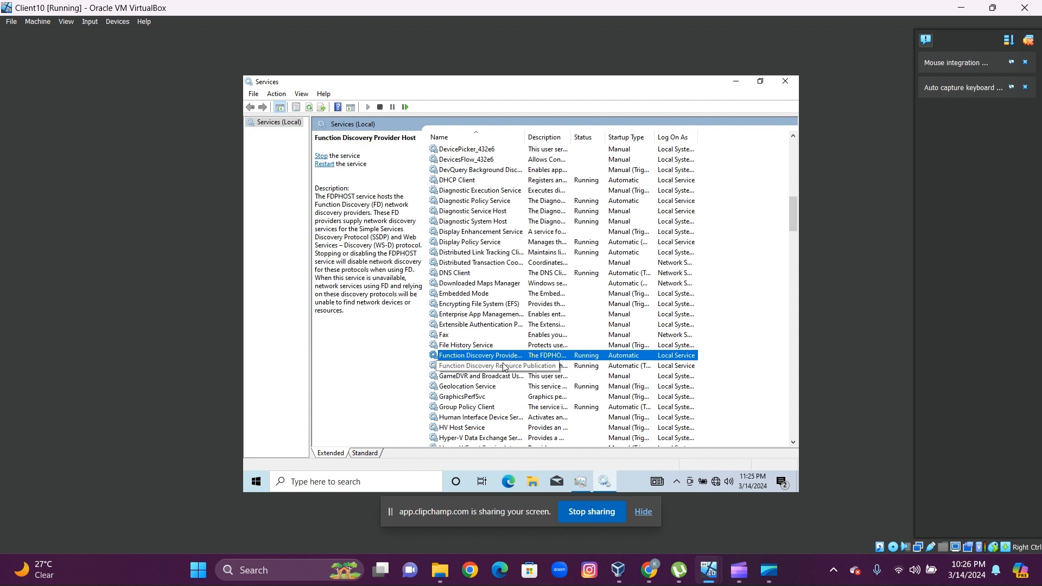
# - Check the startup type and status of the Function Discovery Resource Publication service in its properties, and close them
pyautogui.click(504, 367)
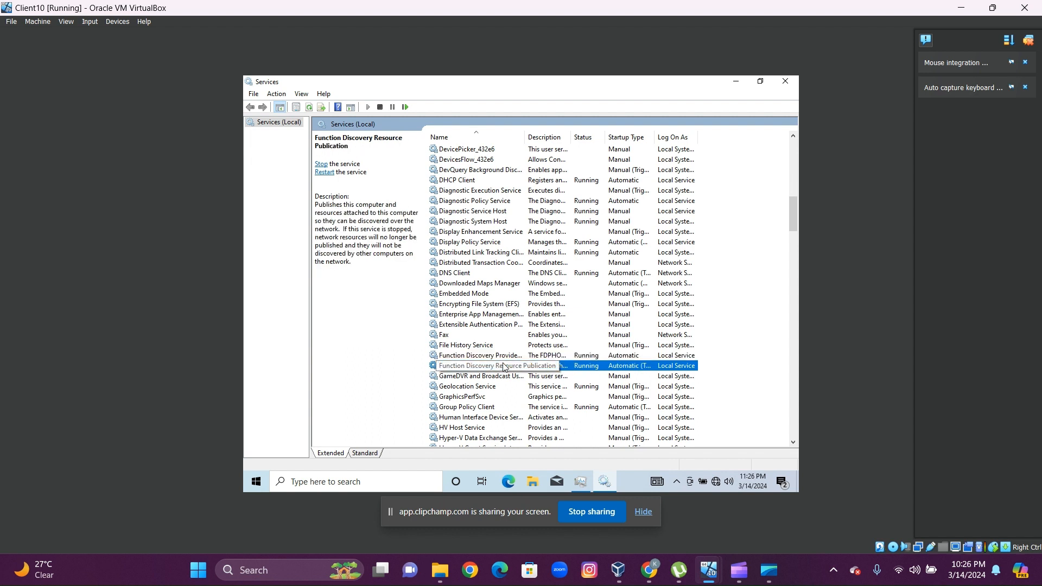
pyautogui.rightClick(503, 367)
pyautogui.click(538, 340)
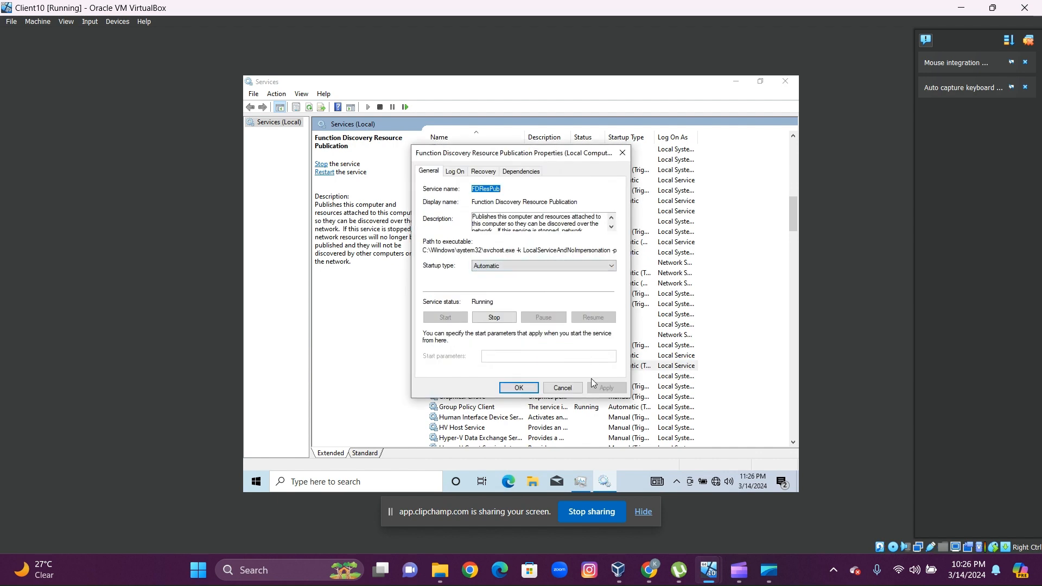
pyautogui.click(531, 388)
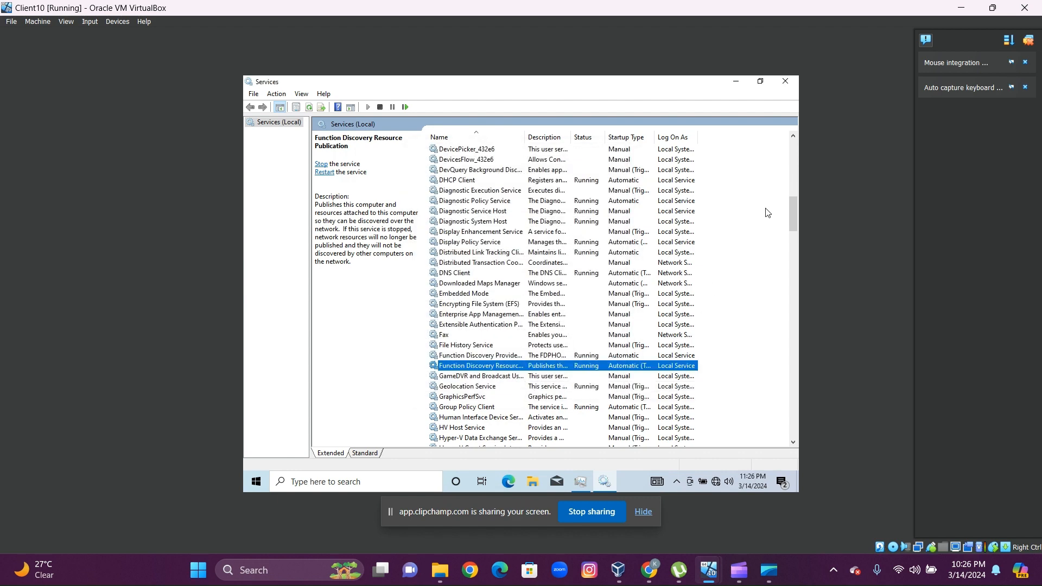
# - Check the startup type and status of the SSDP Discovery service in its properties, and close them
pyautogui.moveTo(793, 223); pyautogui.dragTo(784, 365)
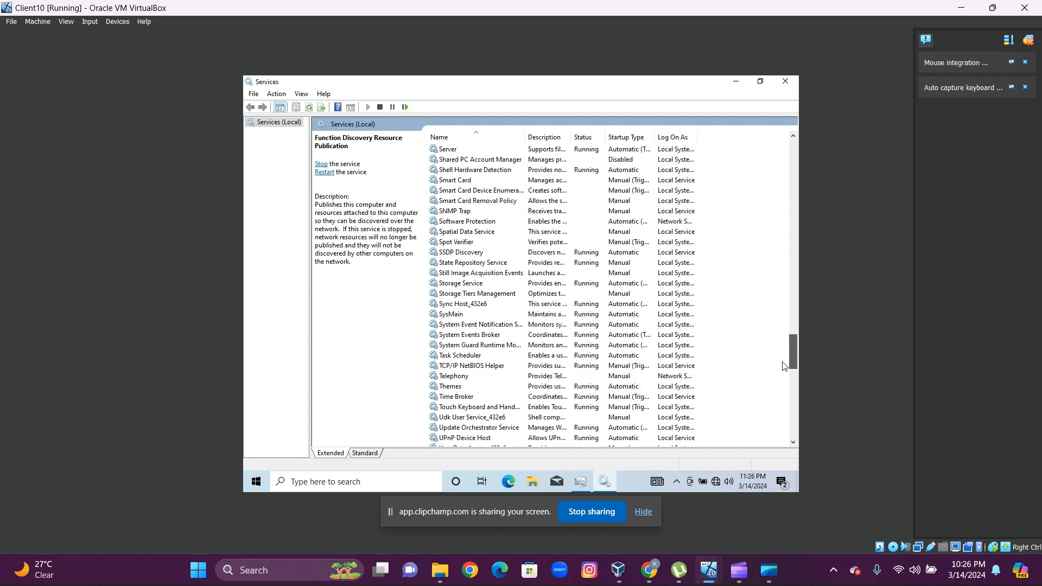
pyautogui.click(479, 254)
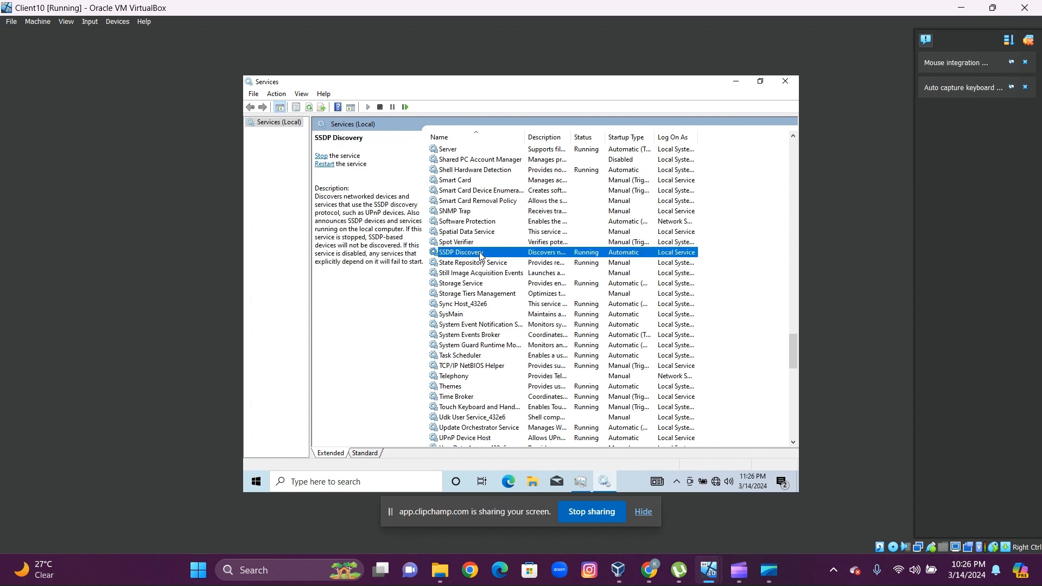
pyautogui.rightClick(480, 255)
pyautogui.click(524, 356)
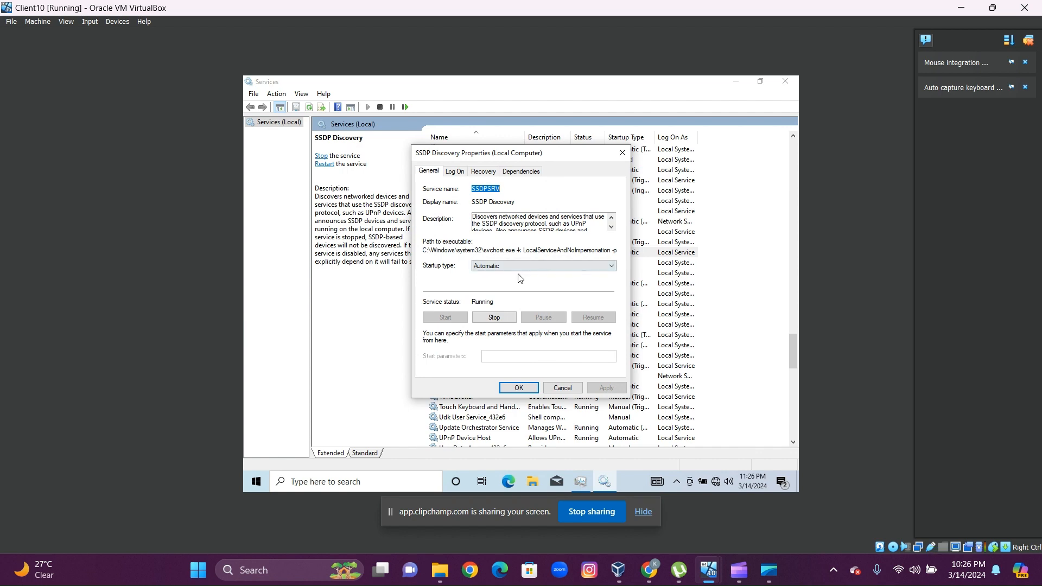
pyautogui.click(526, 388)
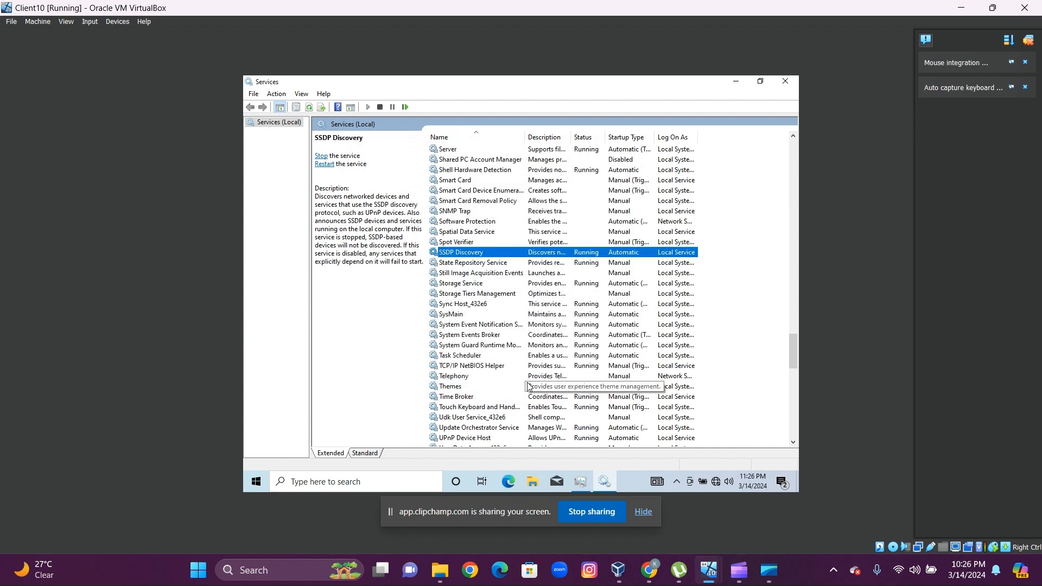
# - Check the startup type and status of the UPnP Device Host service in its properties, and close the Services console and Task Manager
pyautogui.click(473, 440)
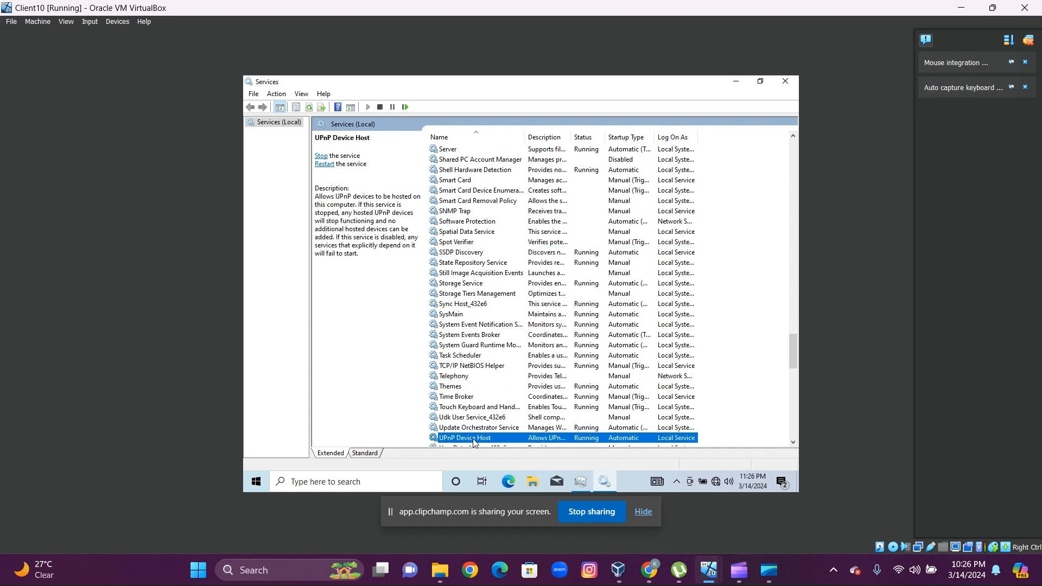
pyautogui.rightClick(473, 441)
pyautogui.click(503, 417)
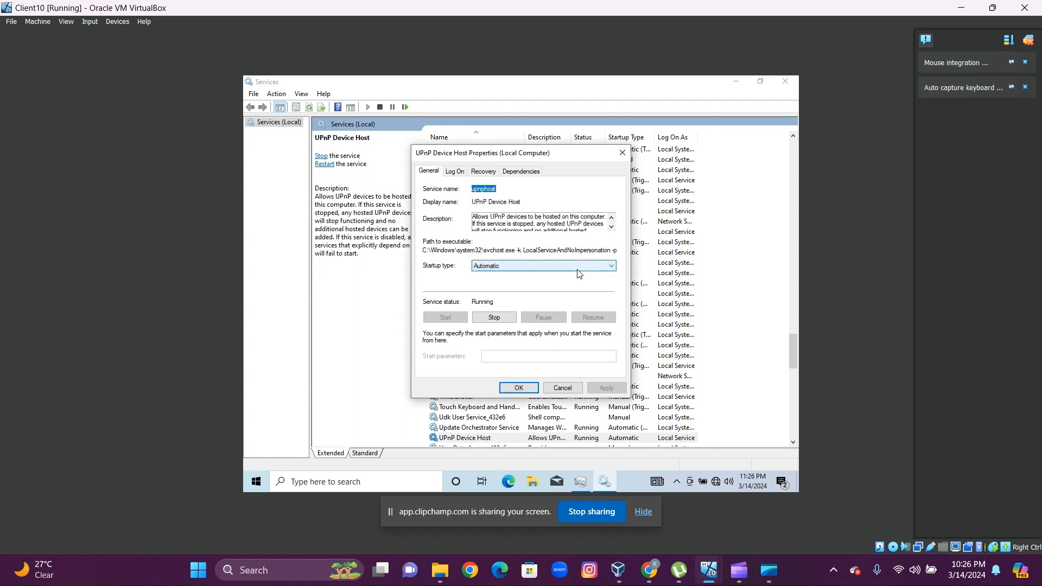
pyautogui.click(523, 388)
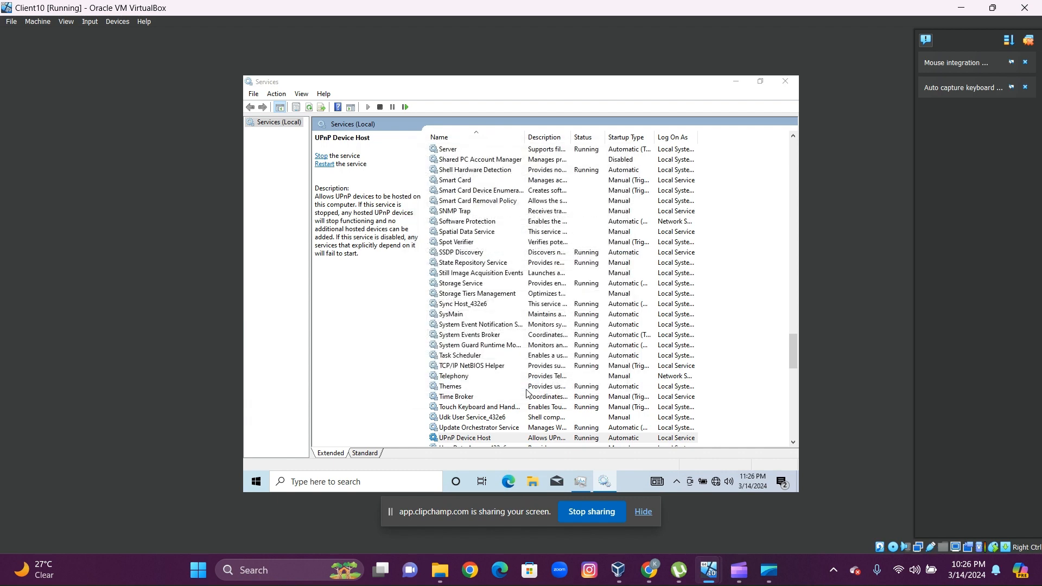
pyautogui.click(785, 82)
pyautogui.click(785, 82)
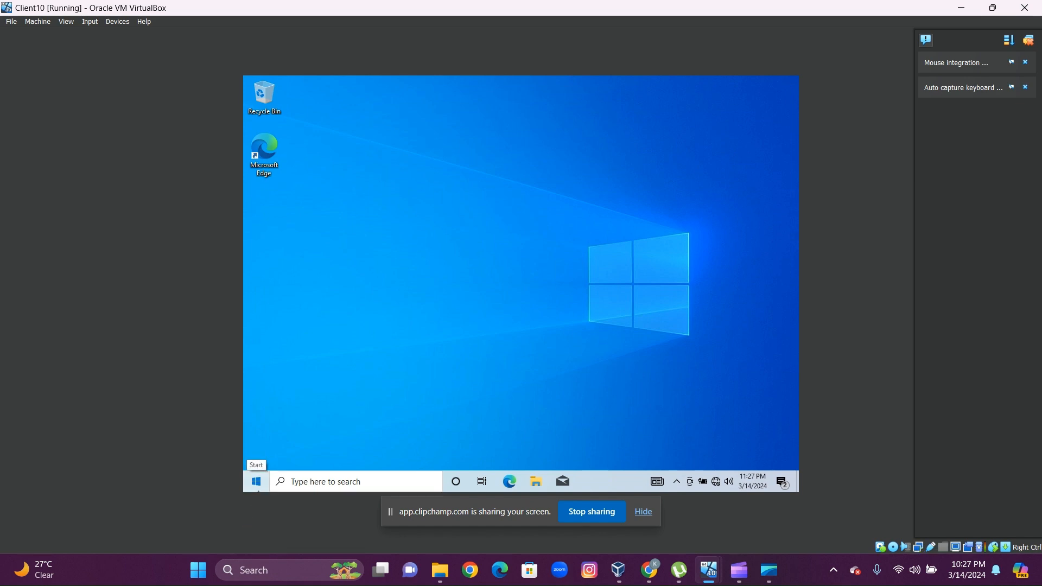
# - With both virtual machines side by side, ping 192.168.0.2 and the loopback address 127.0.0.1 from the Server2016 Command Prompt
pyautogui.click(258, 485)
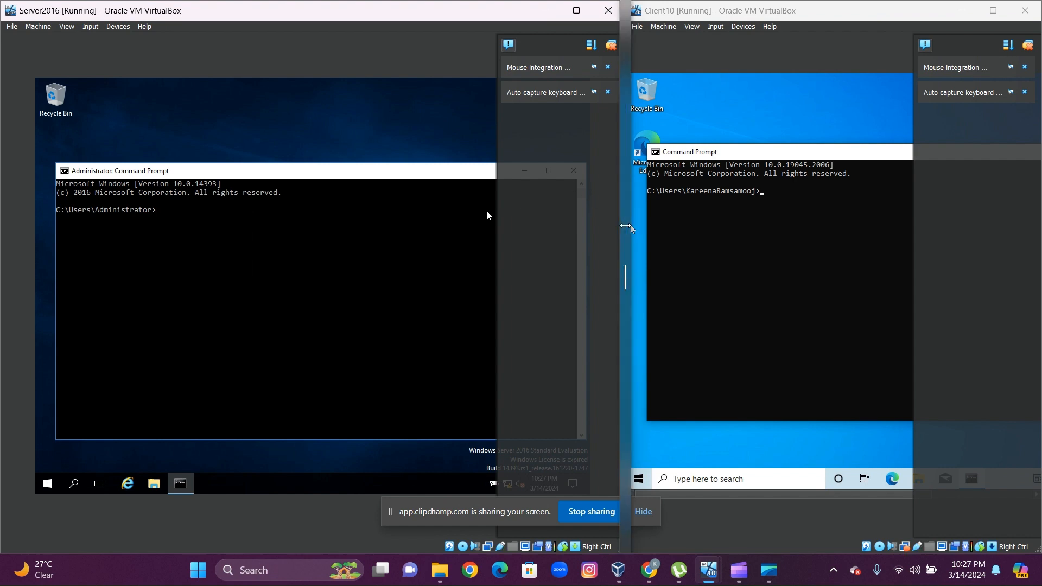
pyautogui.moveTo(625, 226); pyautogui.dragTo(595, 227)
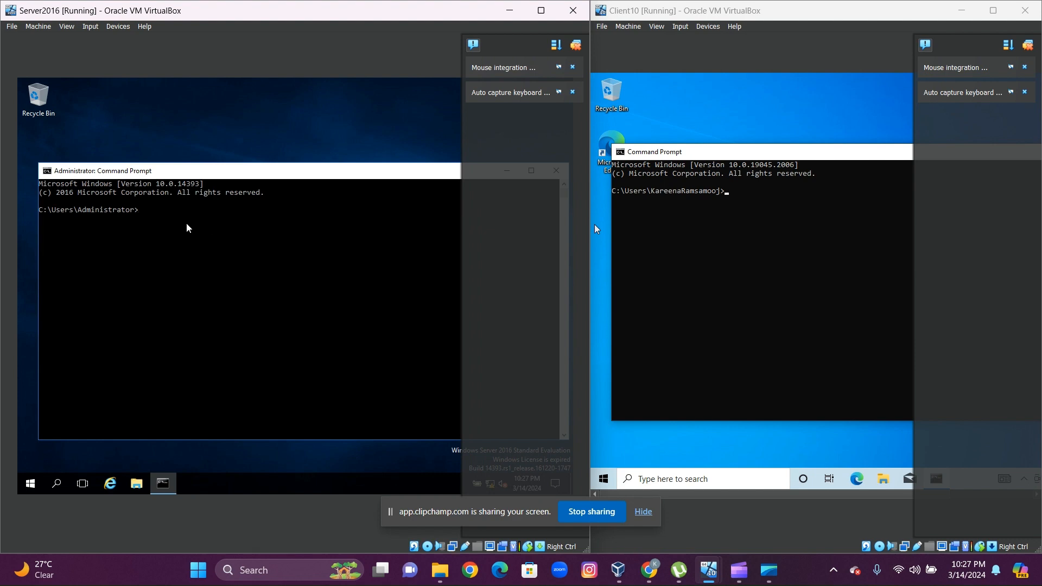
pyautogui.write('Ping 192.168.0.2')
pyautogui.press('Return')
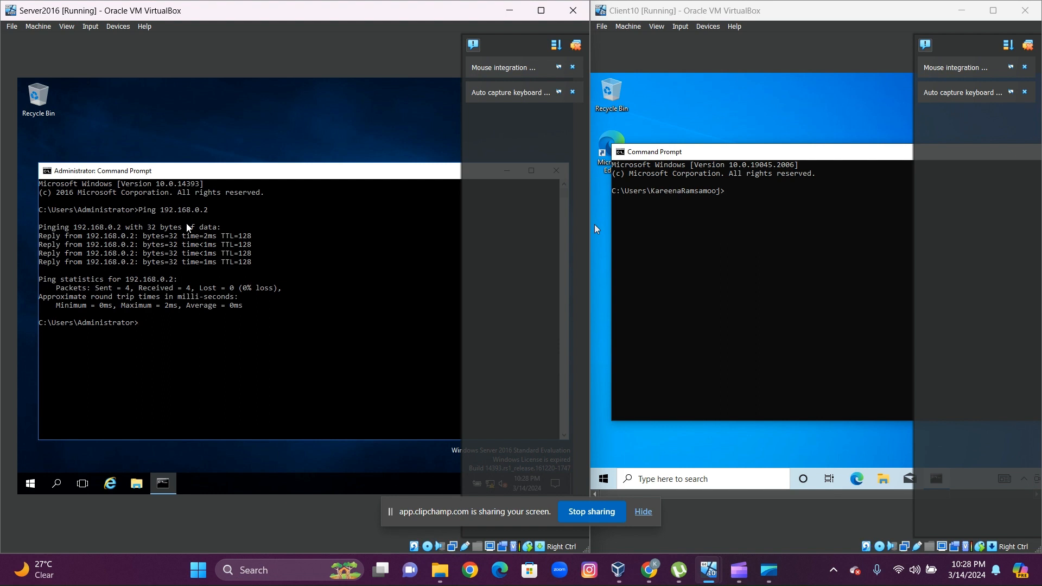
pyautogui.write('Ping 127.0.0.1')
pyautogui.press('Return')
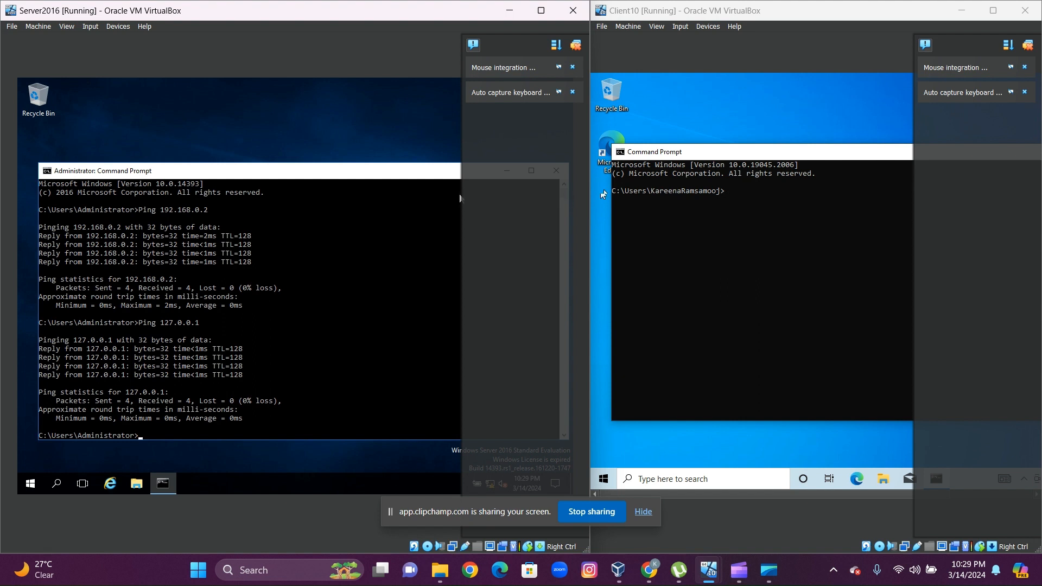
# - Ping the loopback address 127.0.0.1 and 192.168.0.2 from the Client10 Command Prompt
pyautogui.click(736, 190)
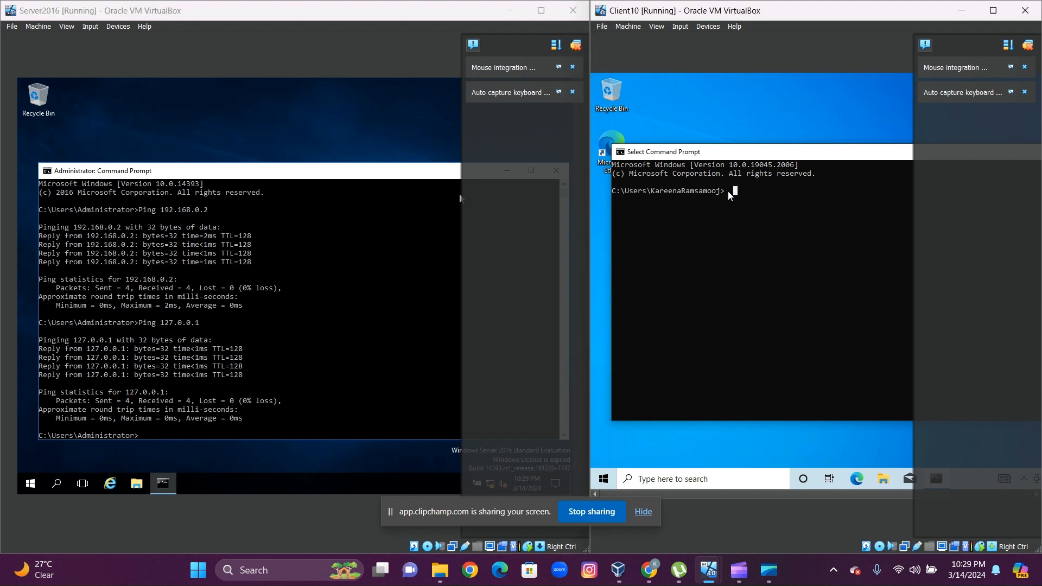
pyautogui.write('Ping 127.0.0.1')
pyautogui.press('Return')
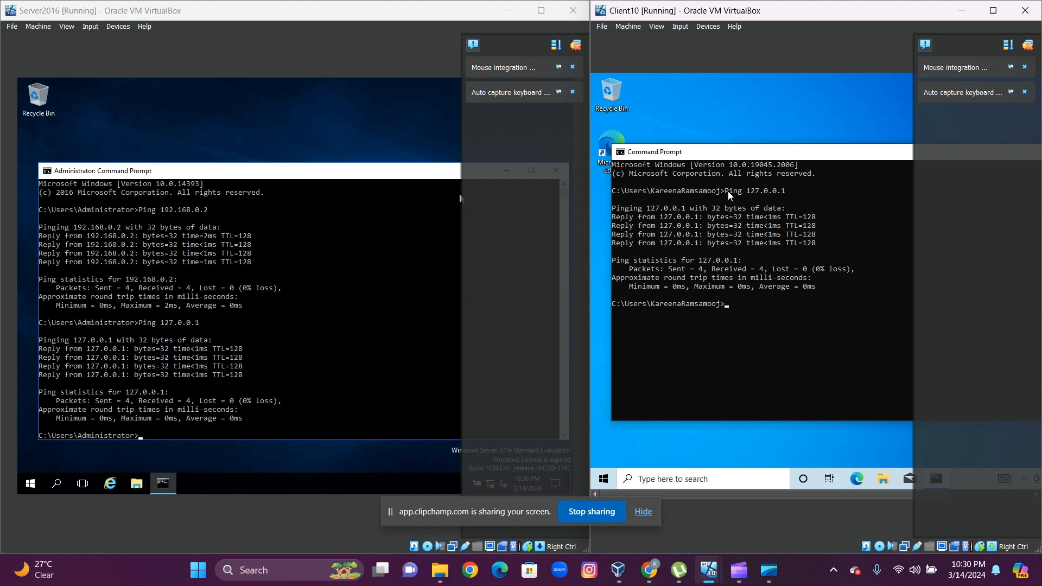
pyautogui.write('Ping 192.168.0.2')
pyautogui.press('Return')
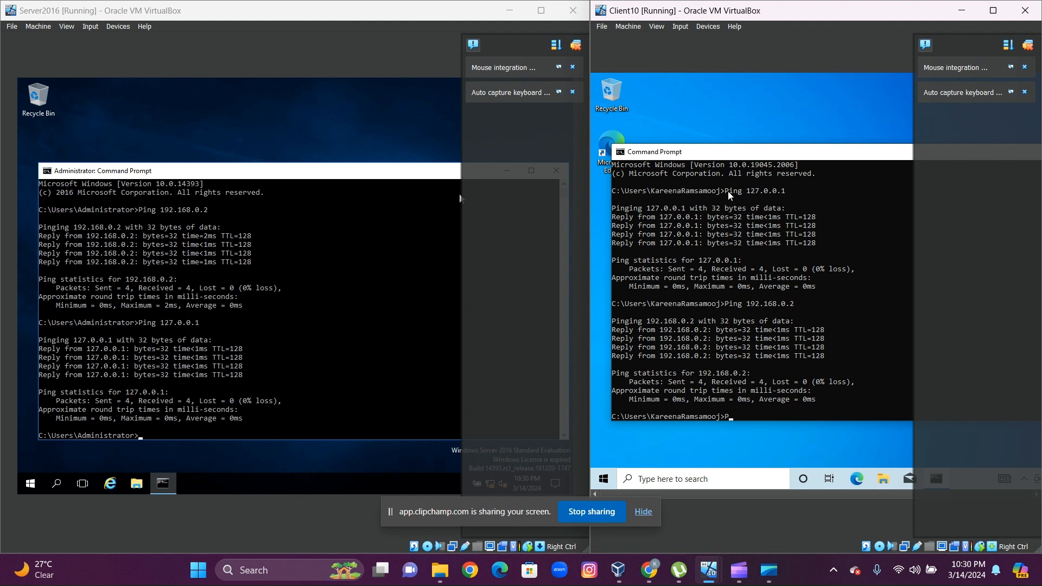
# - Ping 192.168.0.1 from the Client10 Command Prompt
pyautogui.write('ing')
pyautogui.write(' 19')
pyautogui.write('2.1')
pyautogui.write('68')
pyautogui.write('.0.2')
pyautogui.write('1')
pyautogui.press('Return')
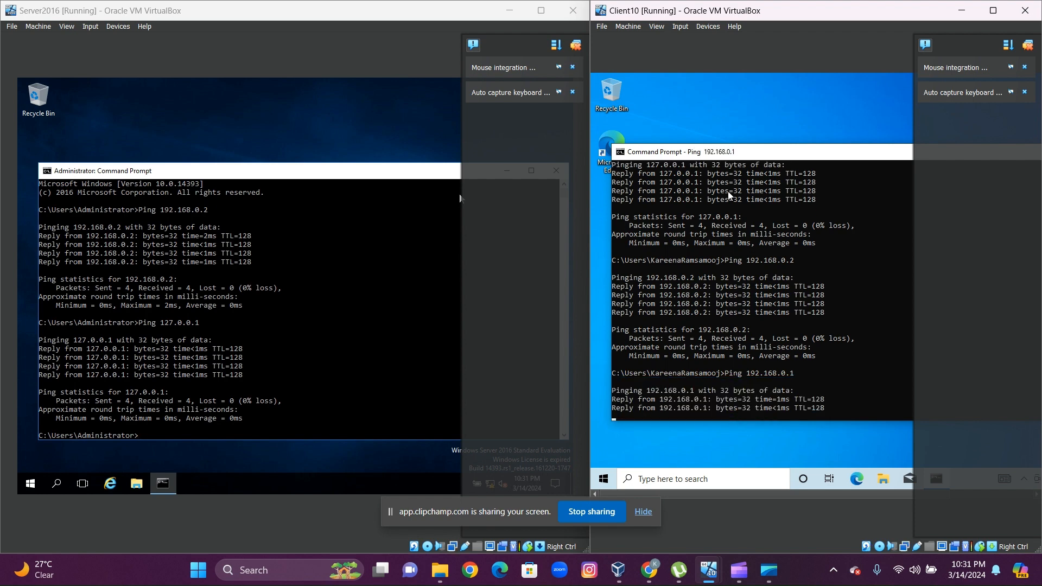